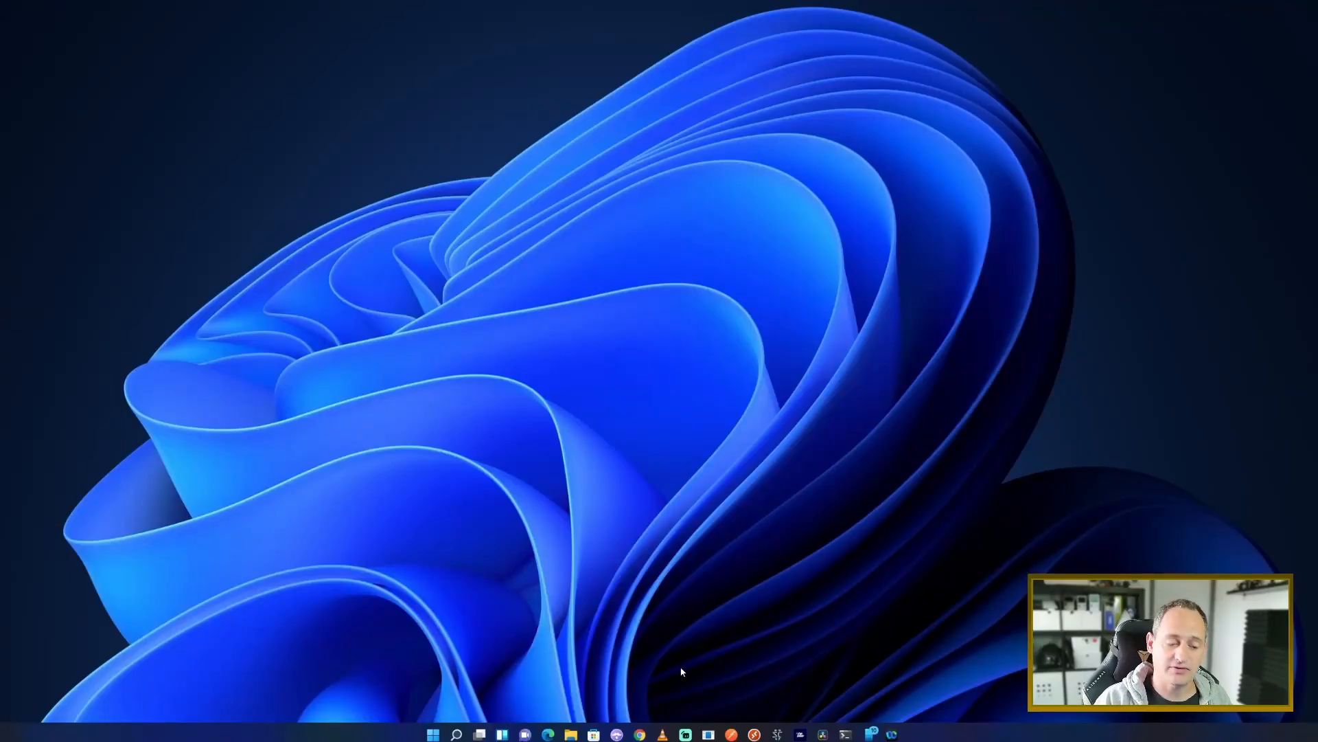
- Expand the Ubuntu folder in the full list of installed applications to show its Linux programs
left_click(433, 734)
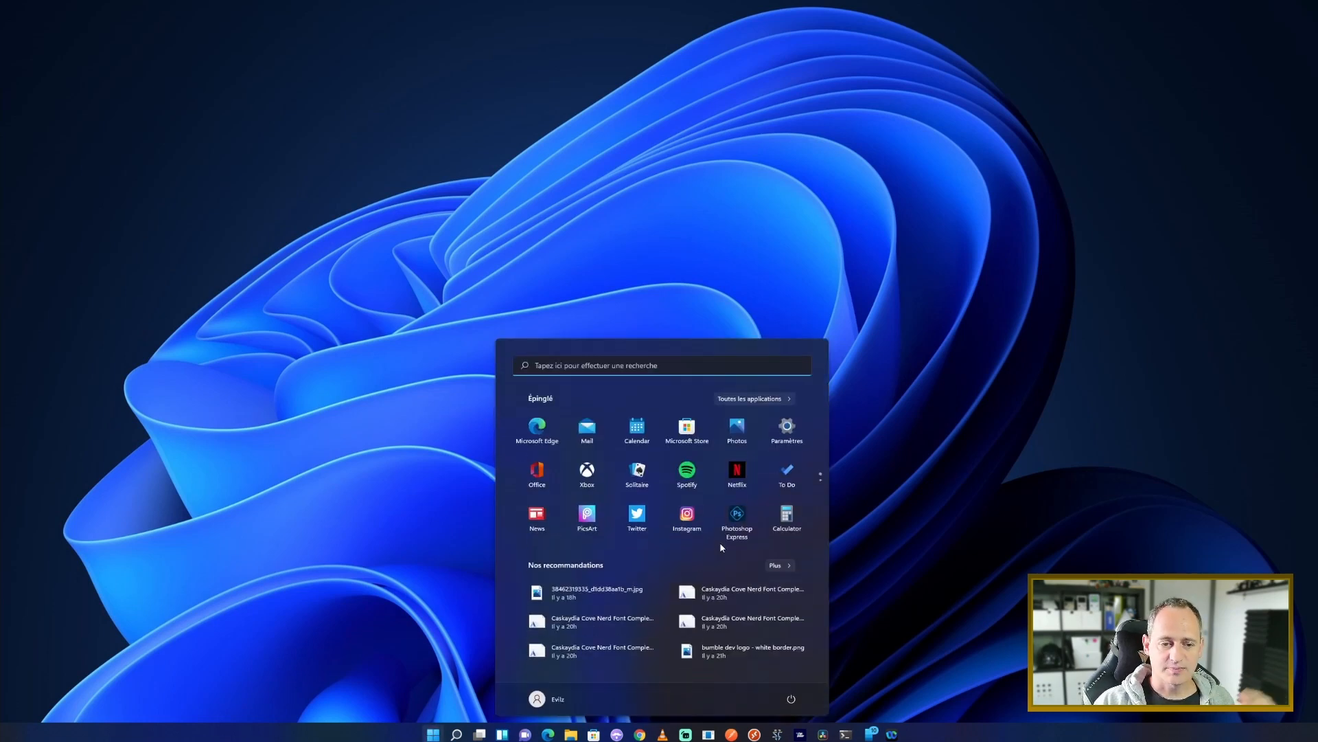
left_click(756, 399)
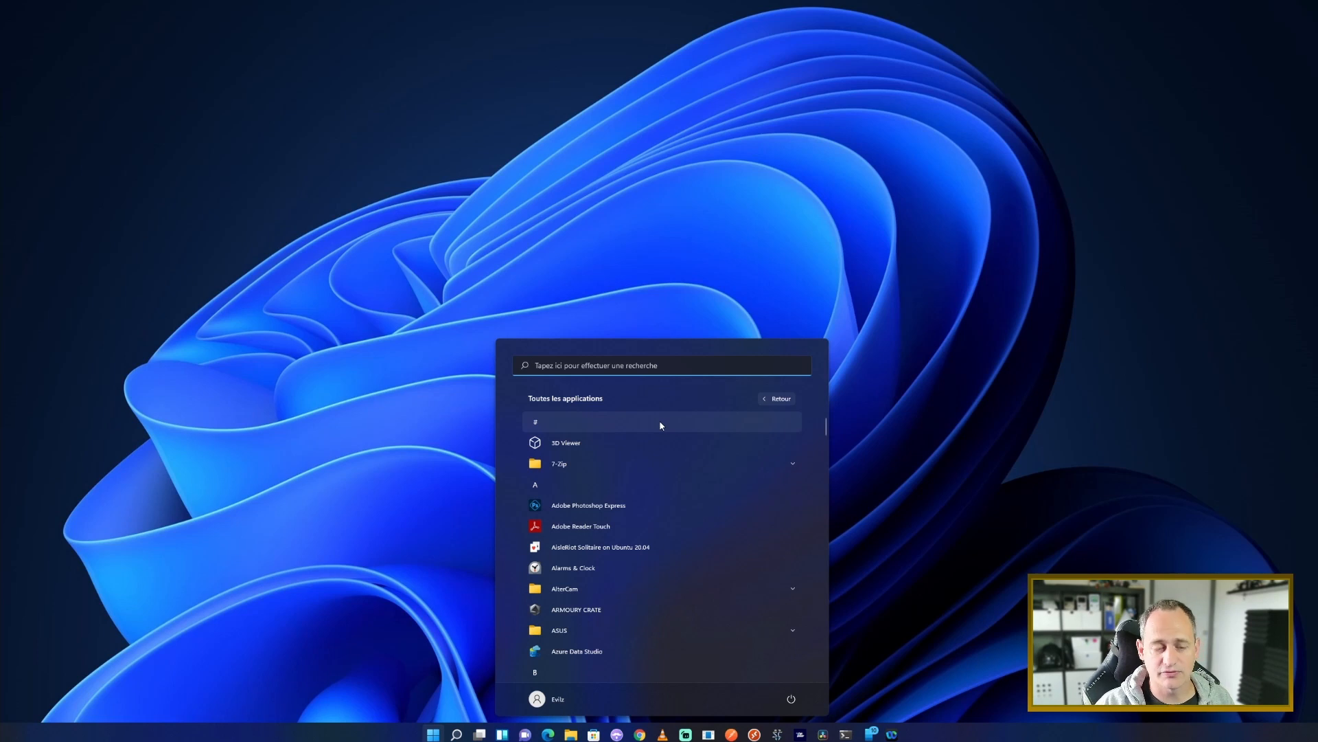
scroll(659, 426, "down", 3)
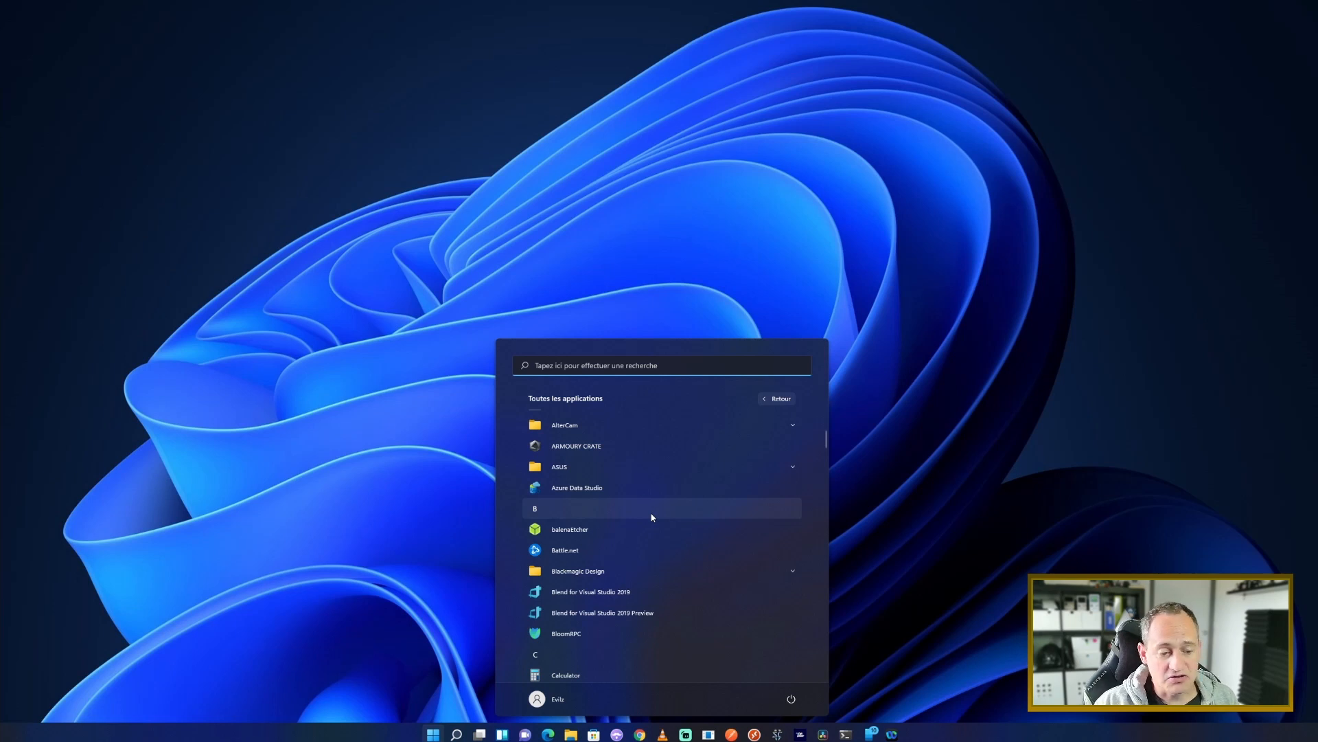
scroll(651, 514, "down", 10)
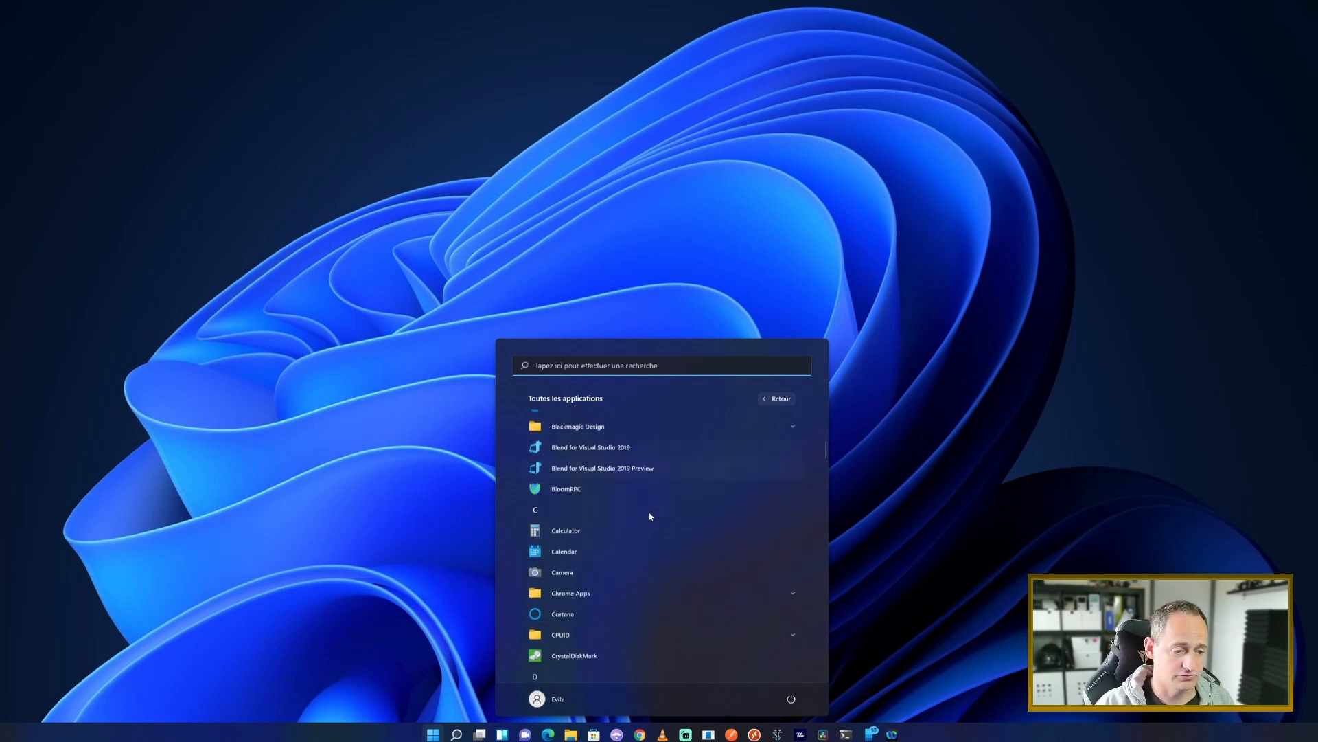
scroll(651, 516, "down", 2)
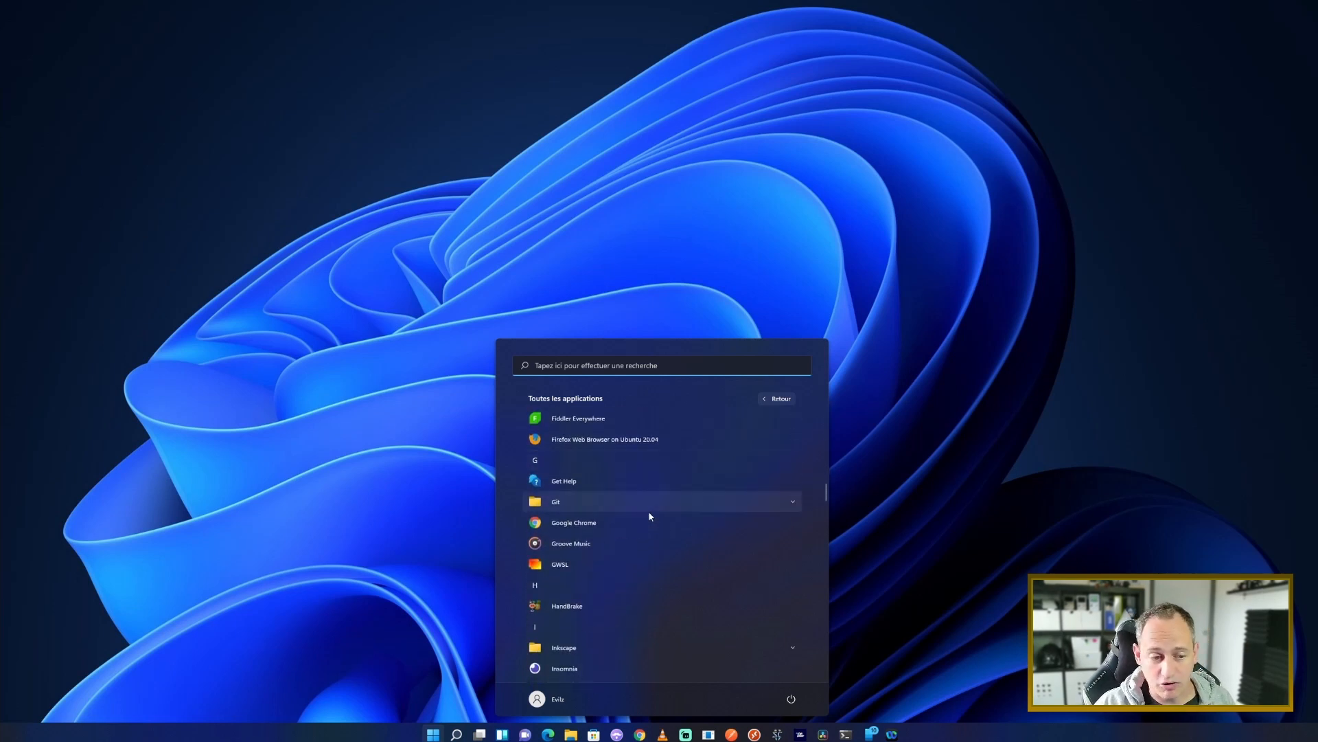
scroll(650, 516, "down", 8)
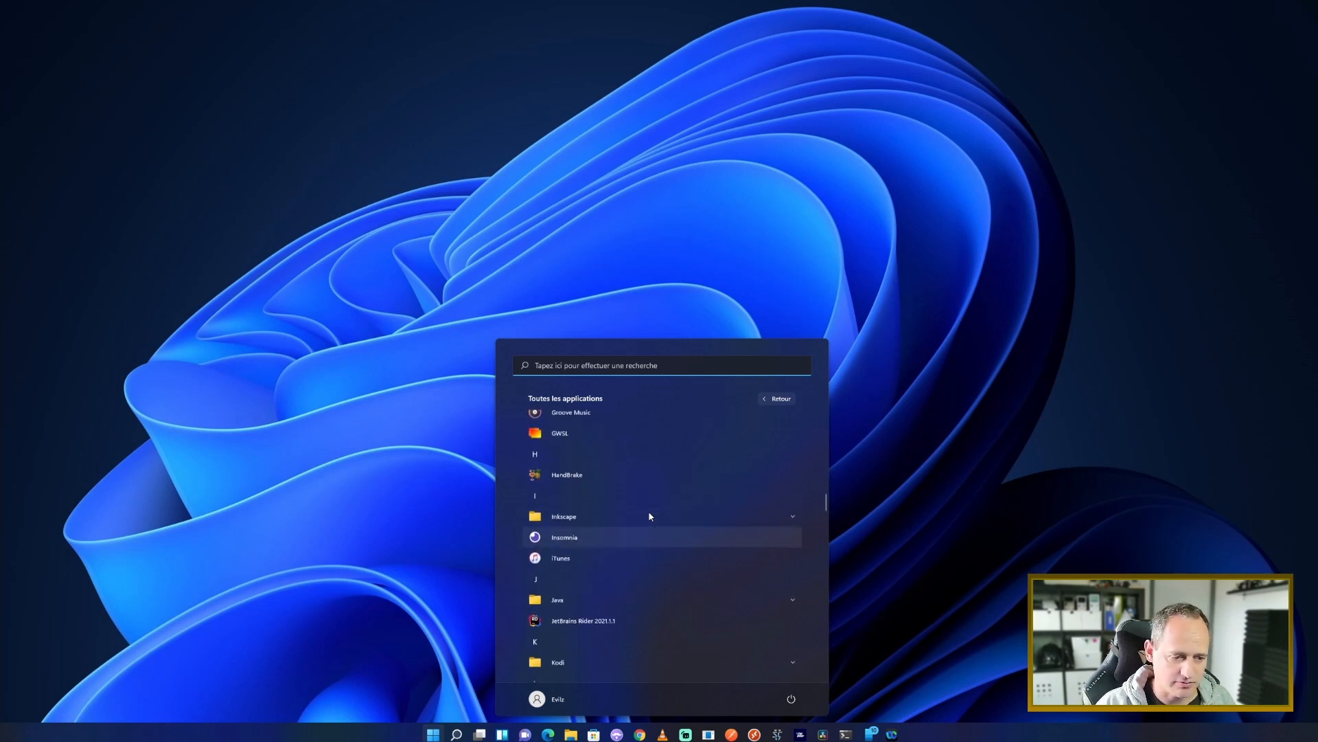
scroll(650, 516, "down", 12)
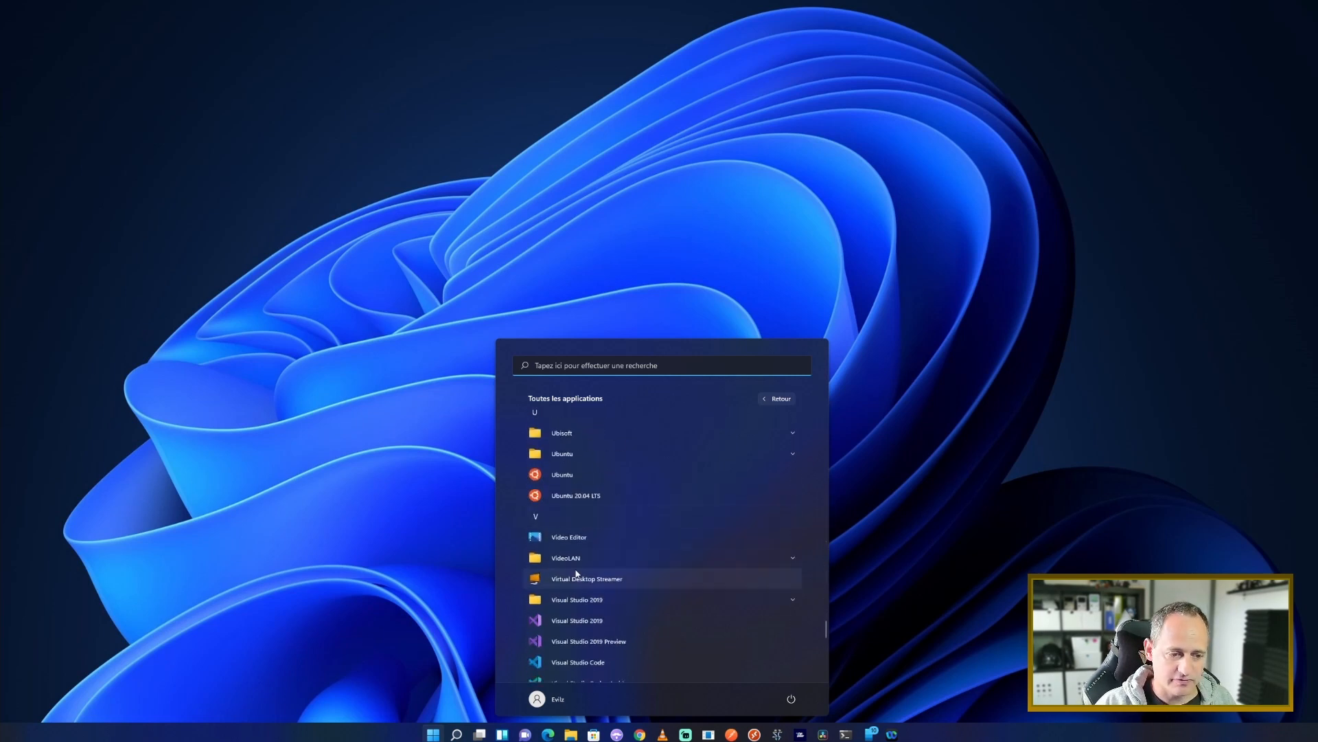
left_click(561, 495)
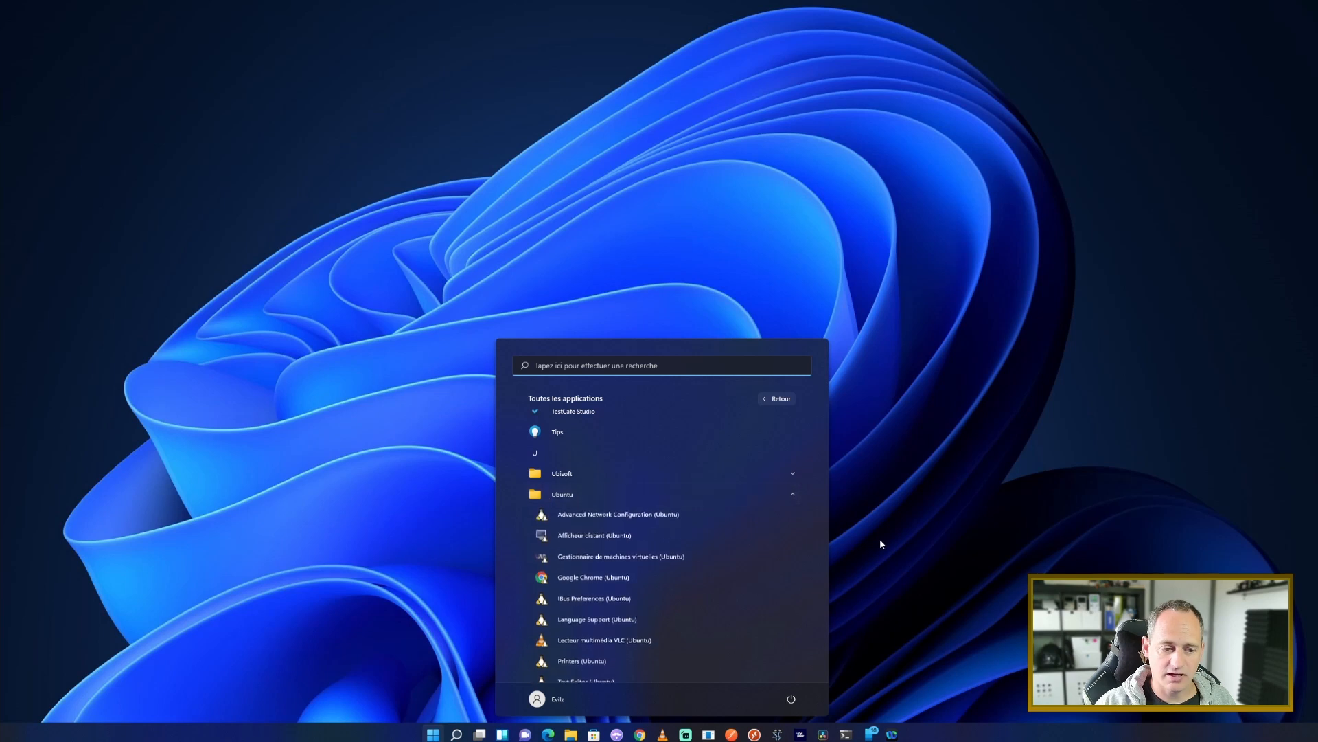
scroll(626, 545, "down", 1)
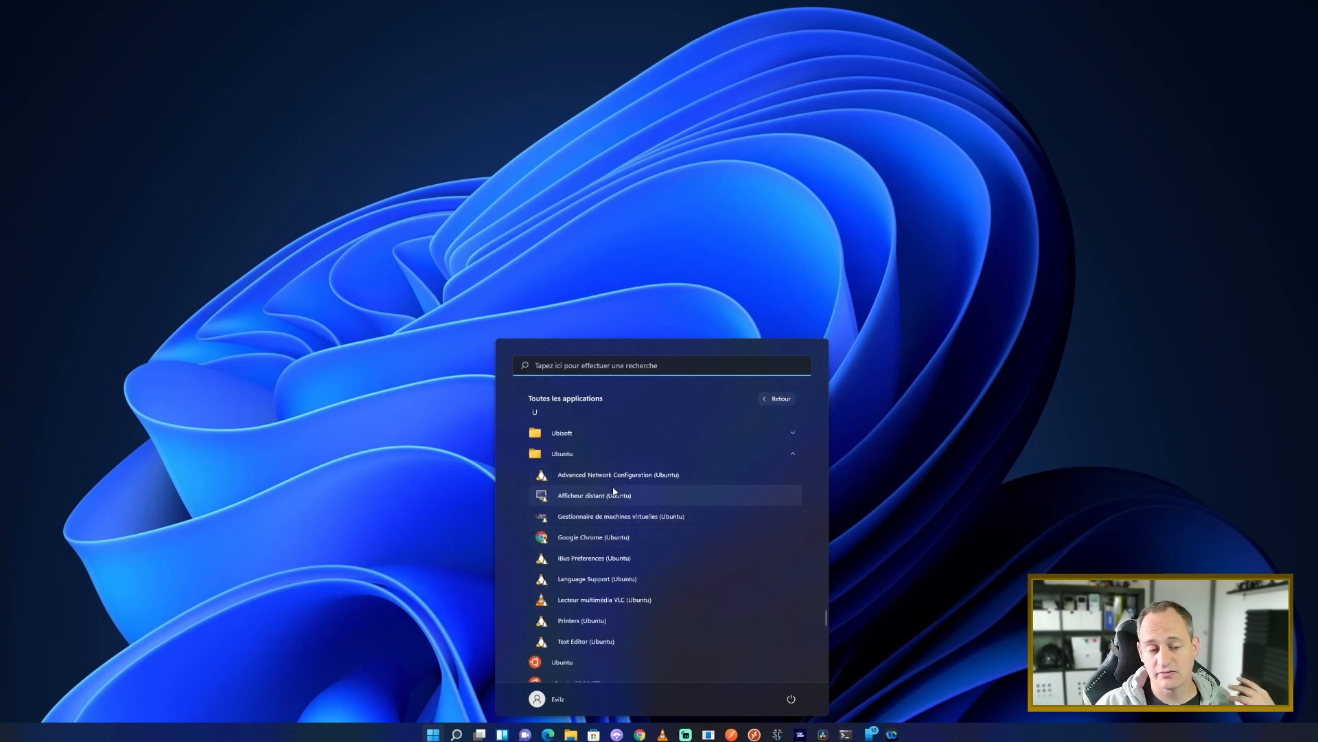
- Launch Lecteur multimédia VLC (Ubuntu) and move its window to the middle of the desktop
left_click(613, 603)
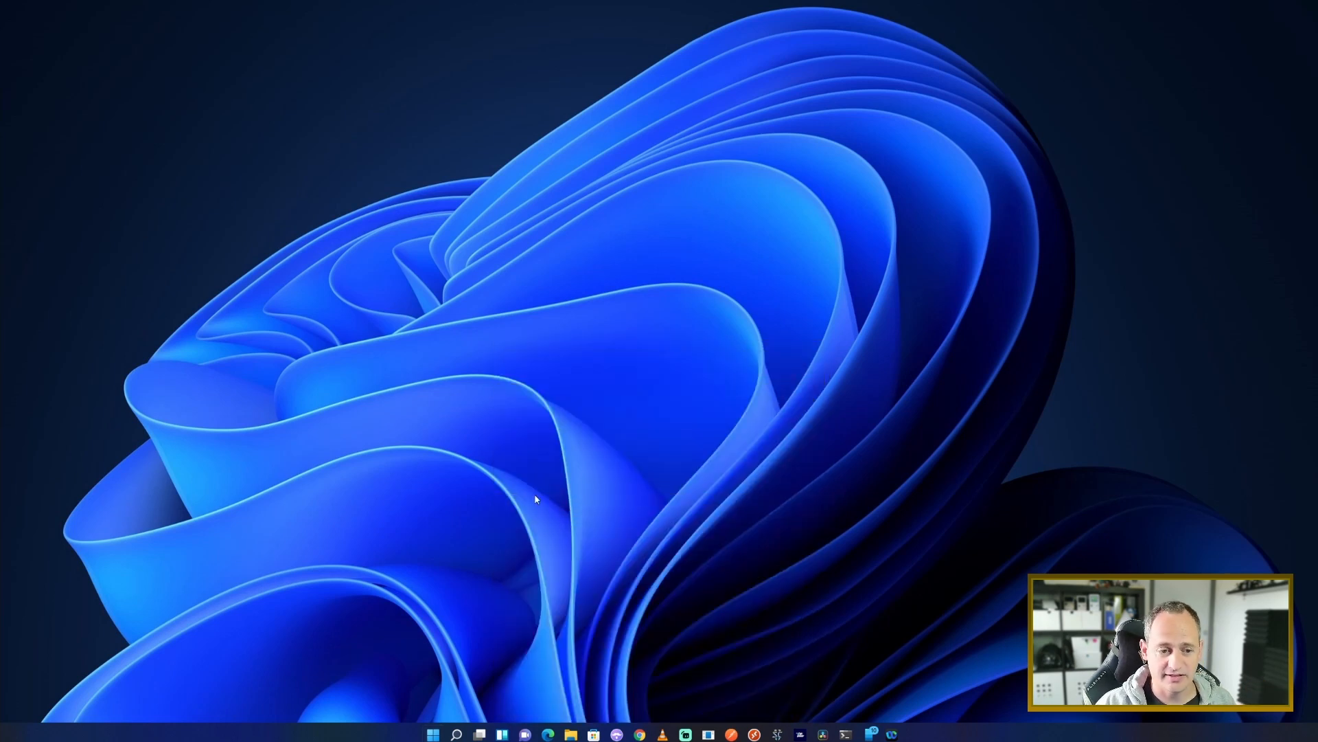
left_click_drag(760, 198, 516, 152)
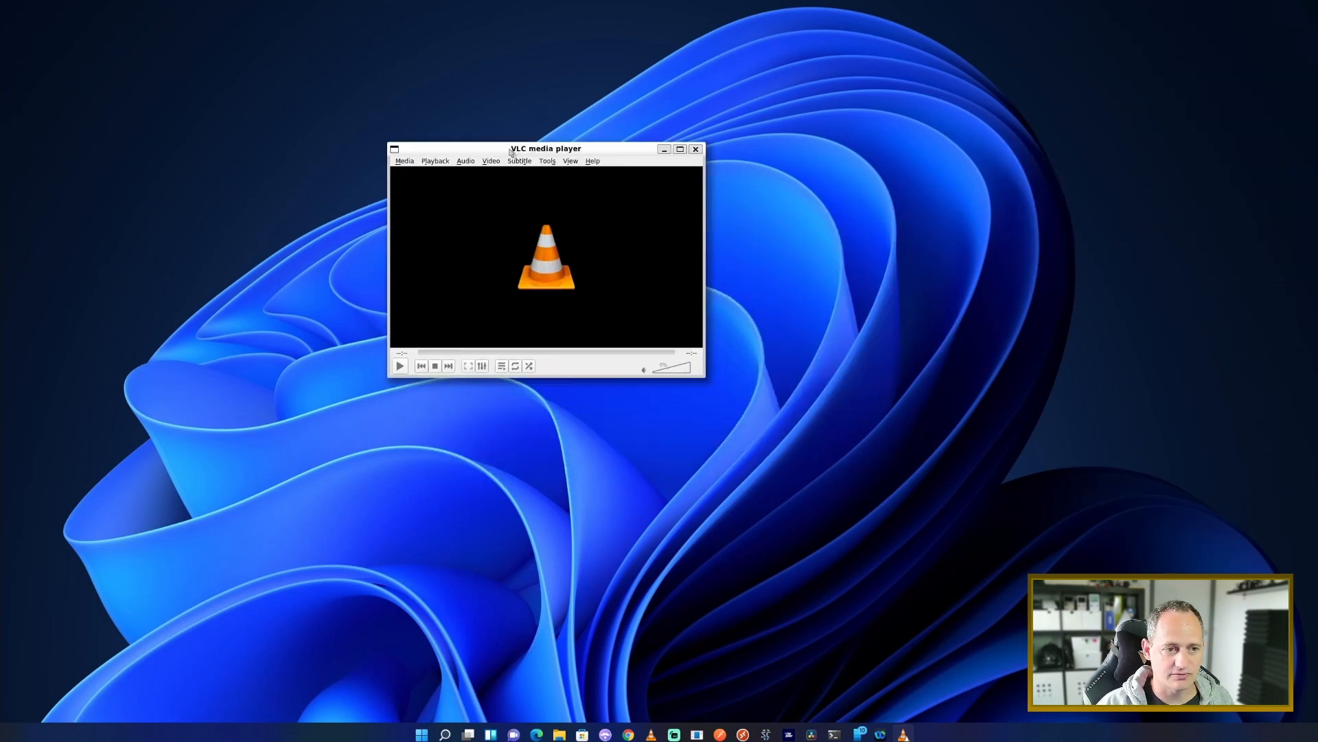
left_click_drag(512, 150, 596, 308)
left_click(489, 317)
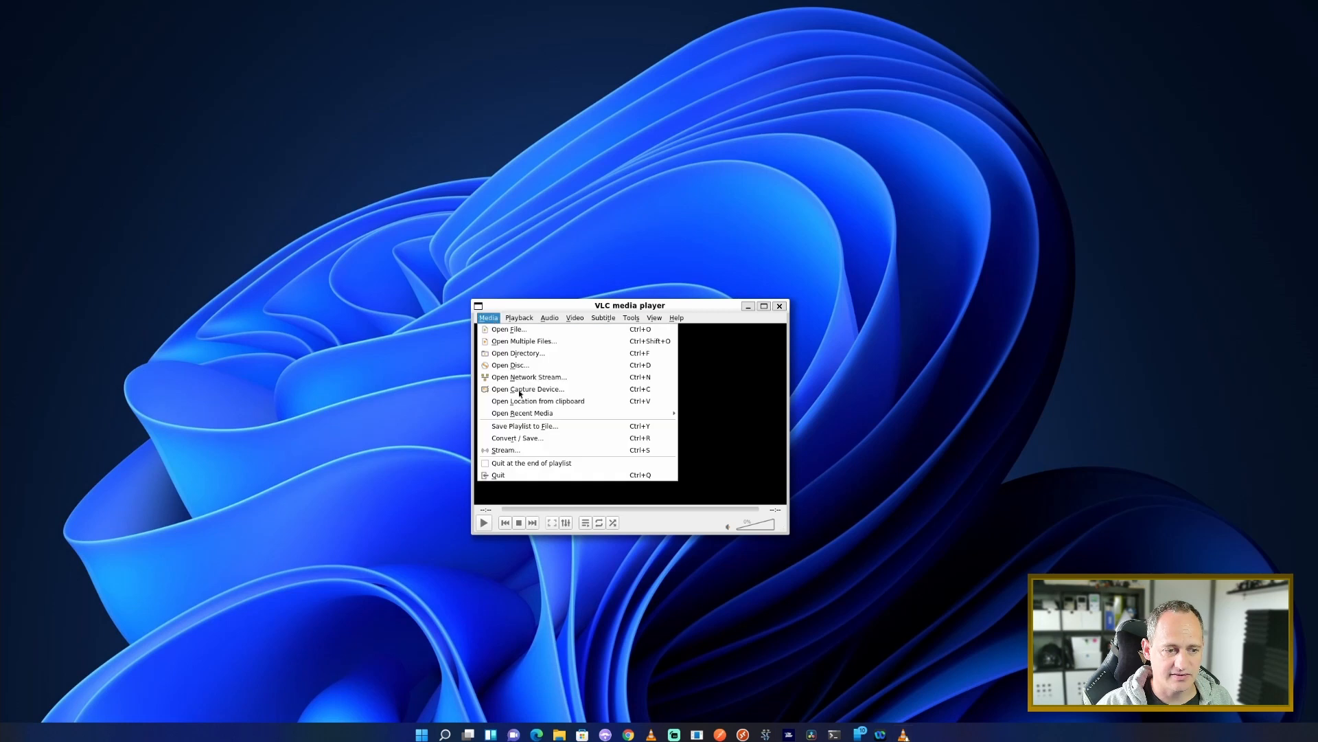
left_click(512, 329)
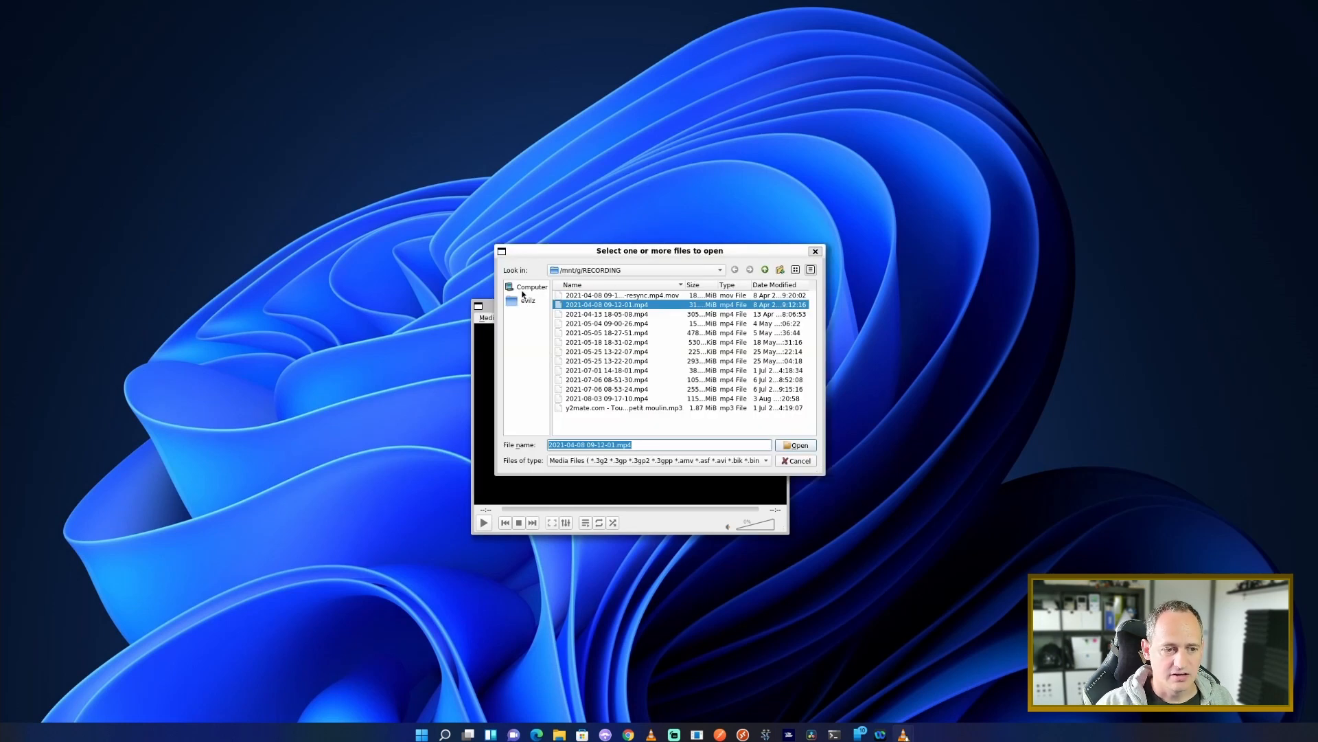
left_click(613, 324)
left_click(594, 272)
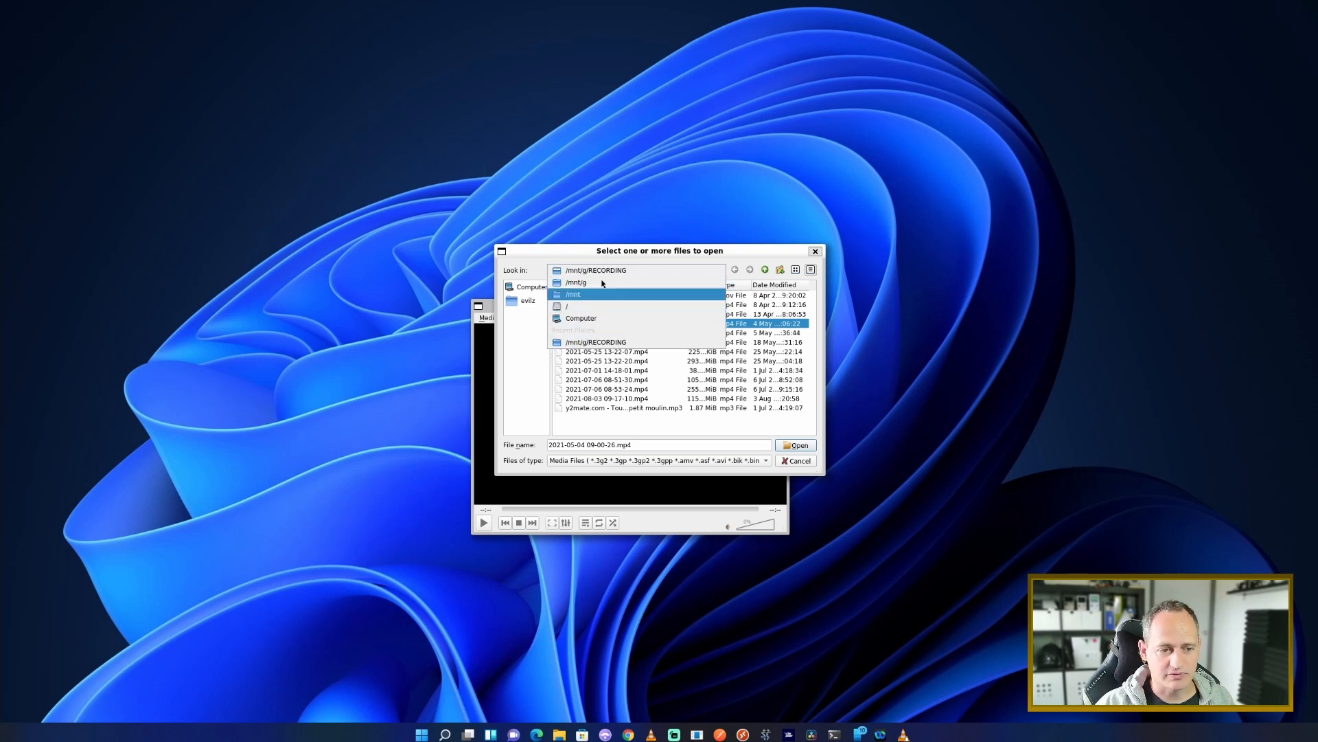
left_click(543, 342)
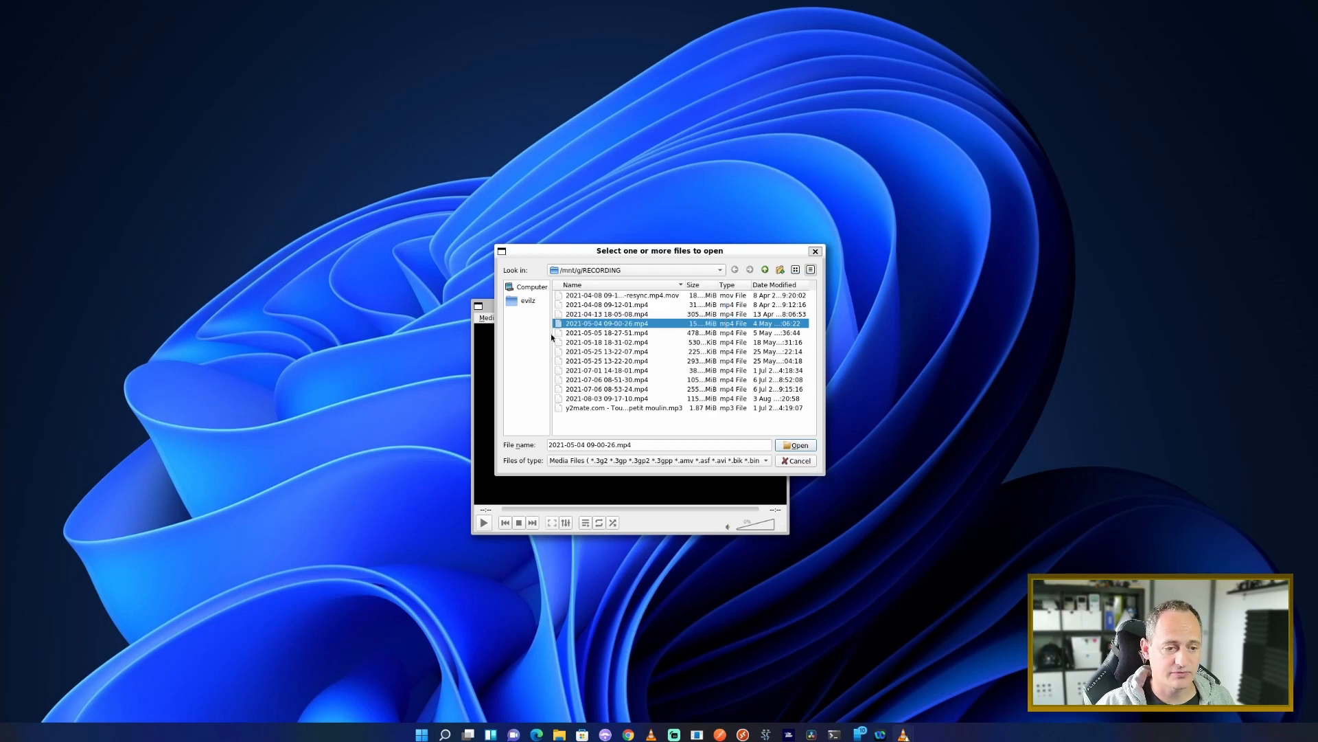
key("Up")
key("Up")
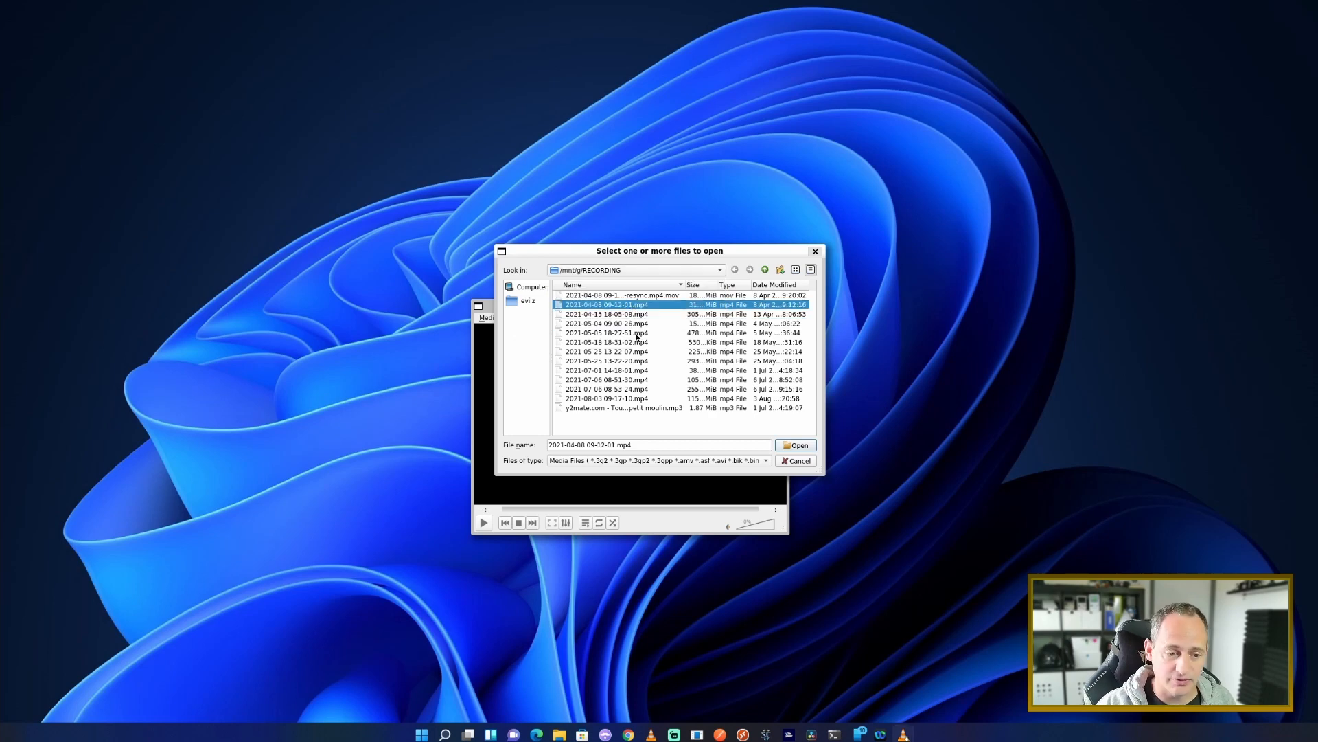
double_click(597, 334)
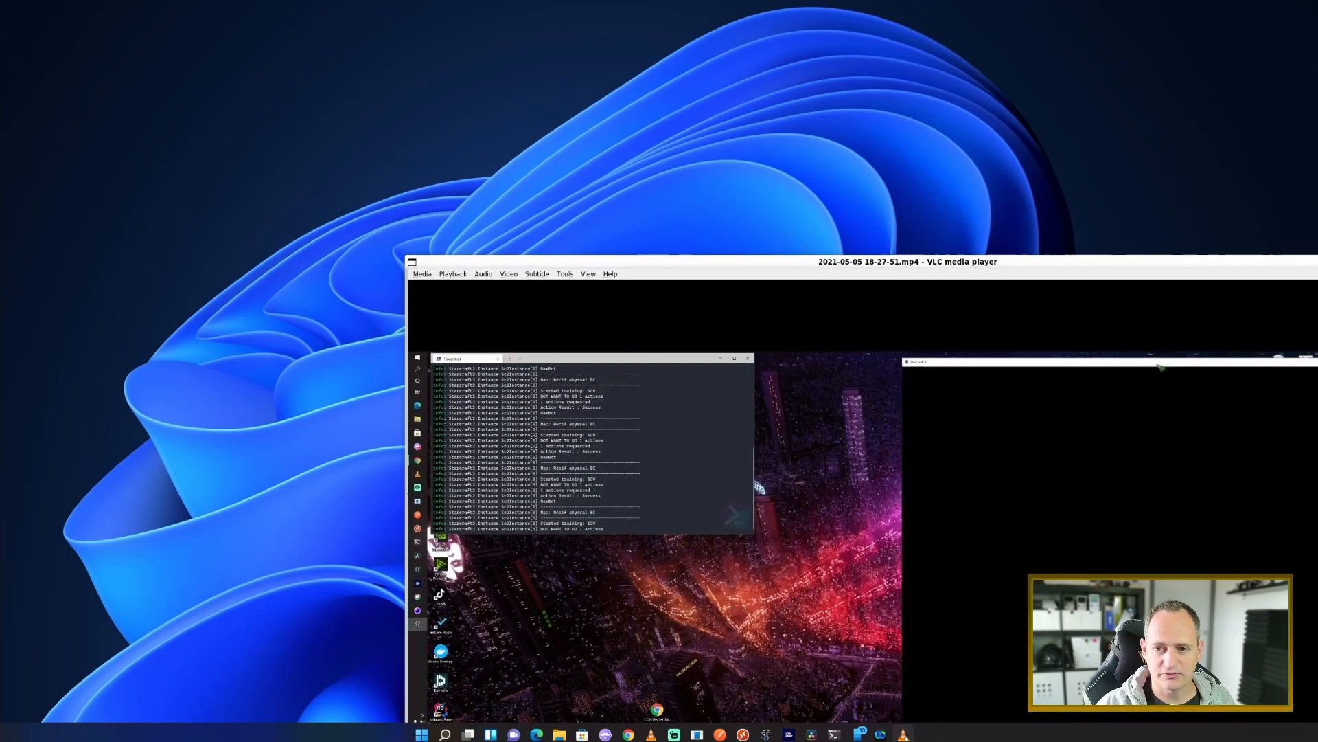
key("alt+F4")
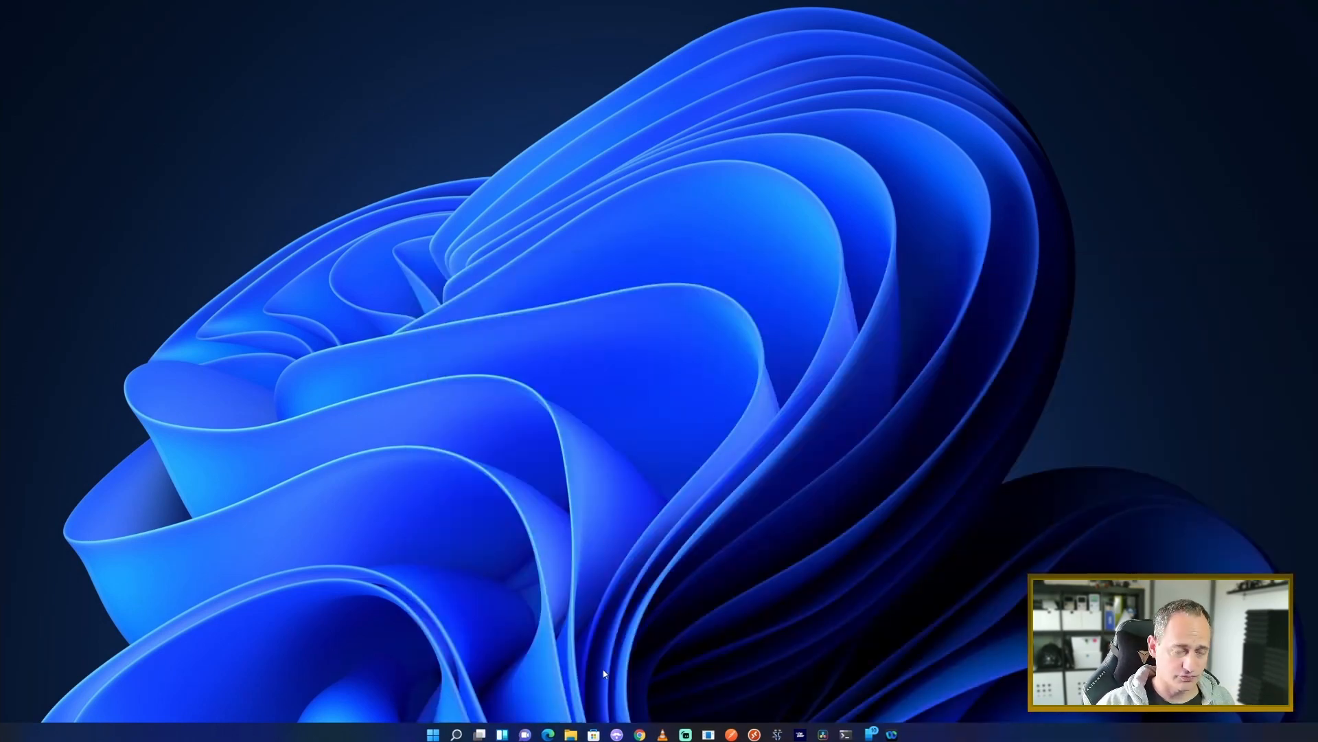
- Launch Google Chrome (Ubuntu) from the Ubuntu folder in the full application list
left_click(432, 734)
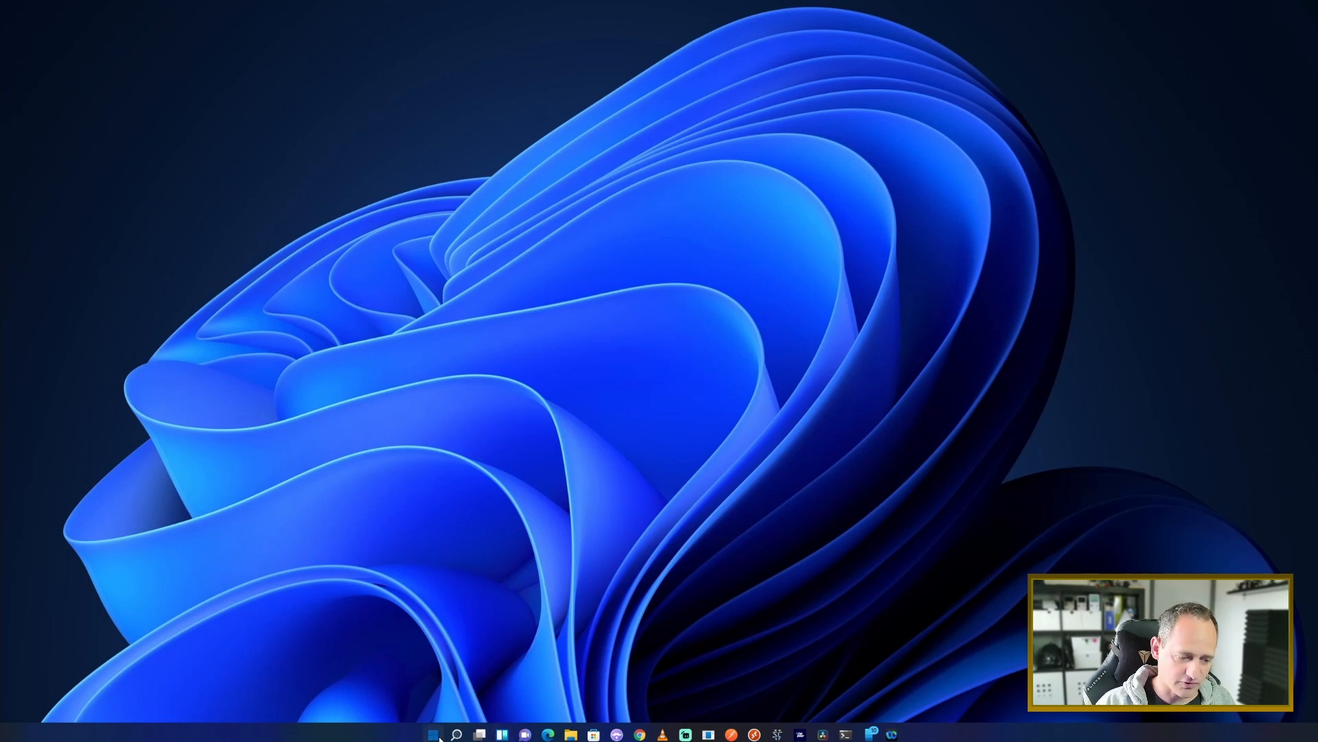
left_click(755, 398)
scroll(606, 542, "down", 8)
scroll(605, 544, "down", 10)
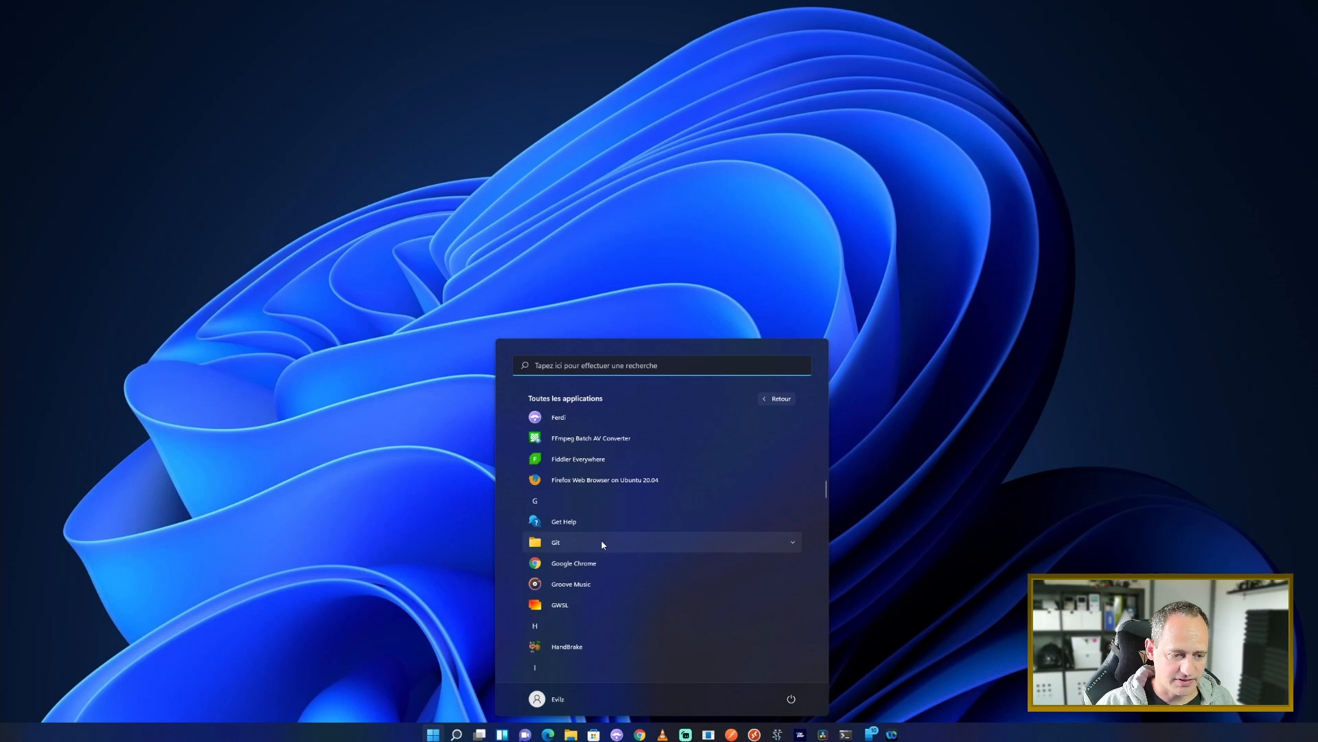
scroll(599, 555, "down", 12)
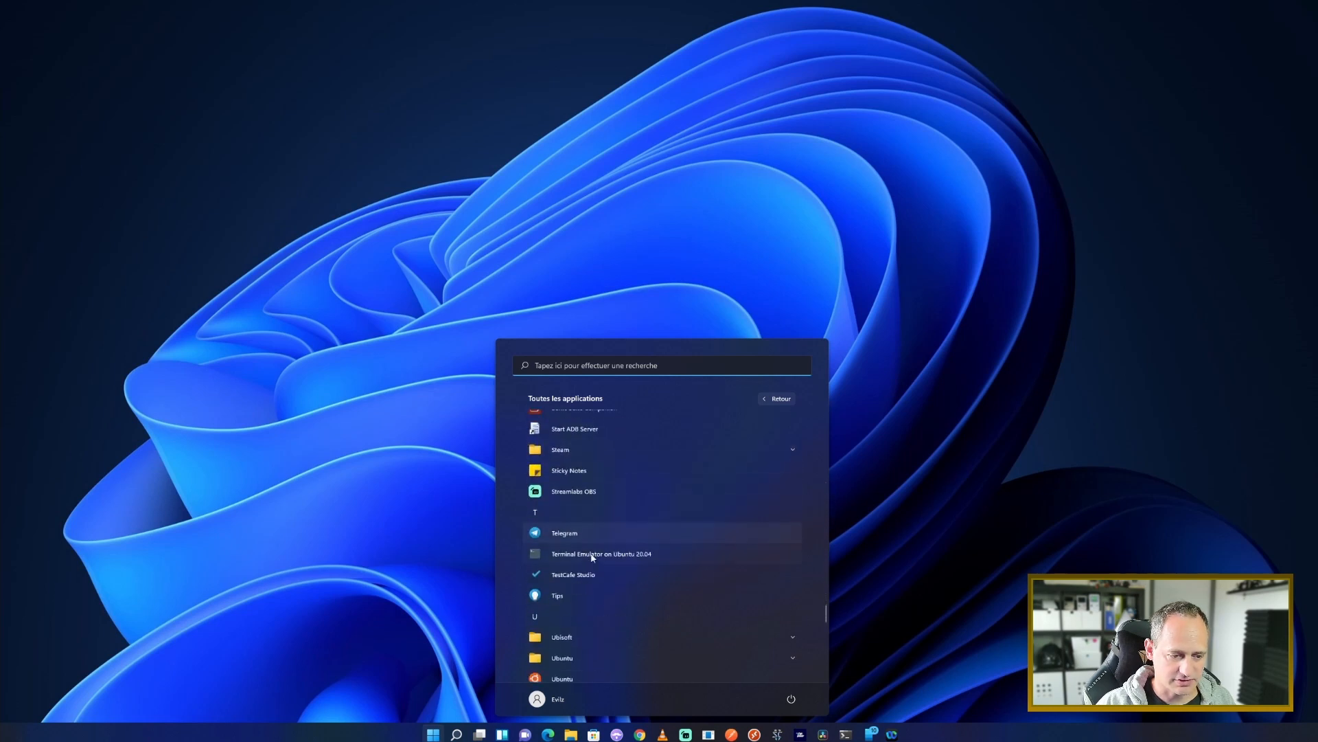
scroll(582, 583, "down", 5)
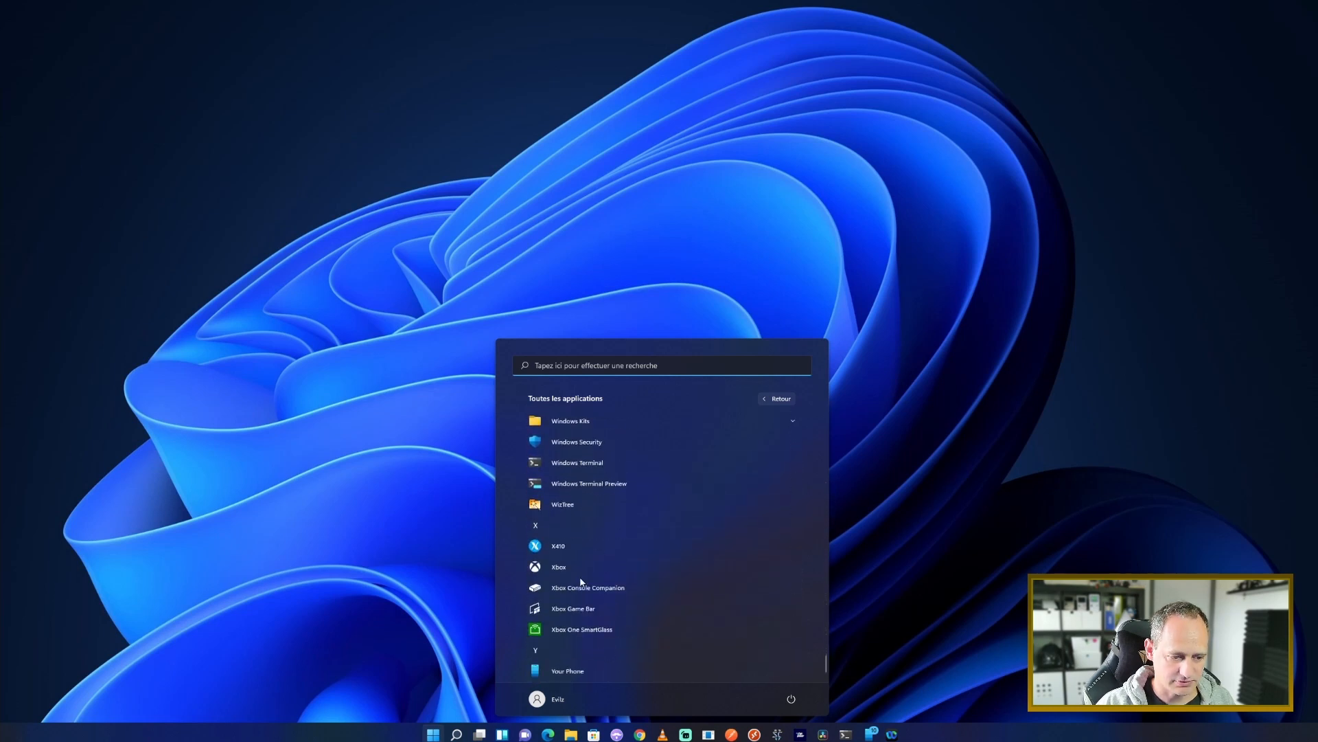
scroll(583, 506, "up", 6)
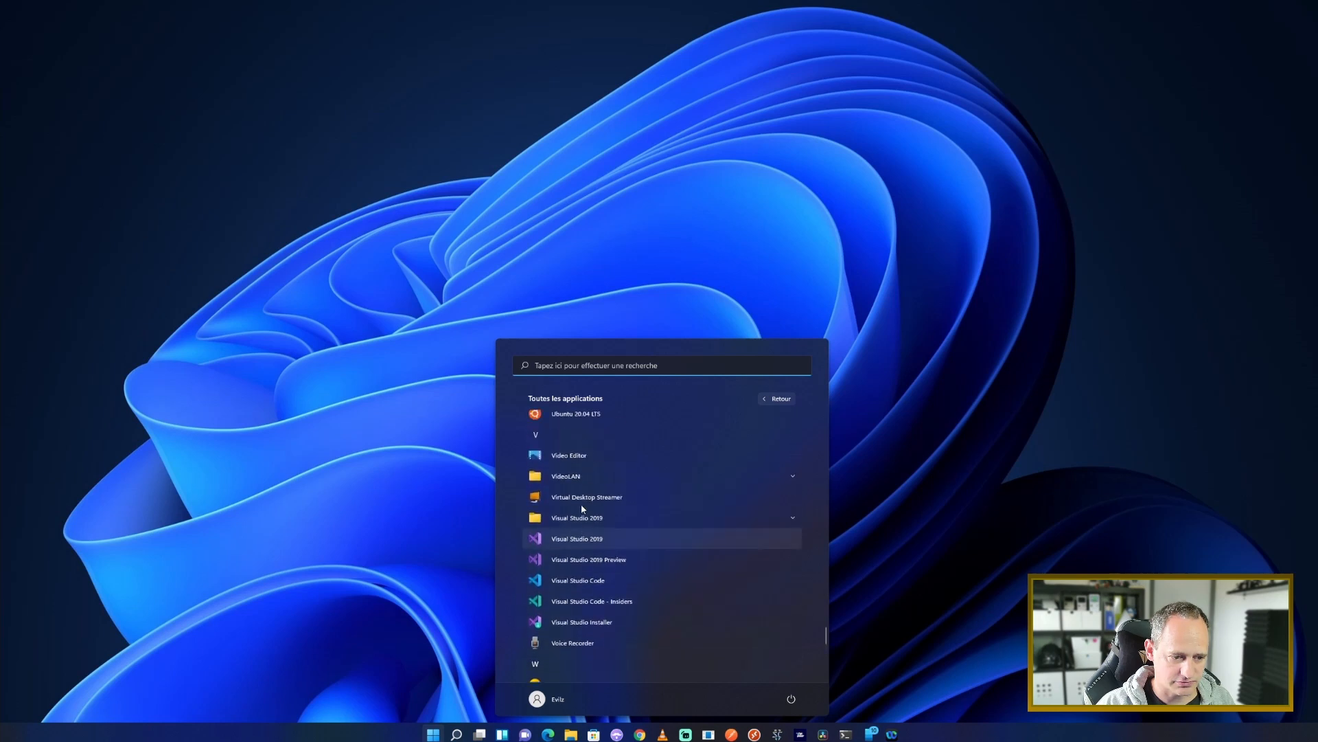
left_click(563, 539)
scroll(584, 580, "down", 1)
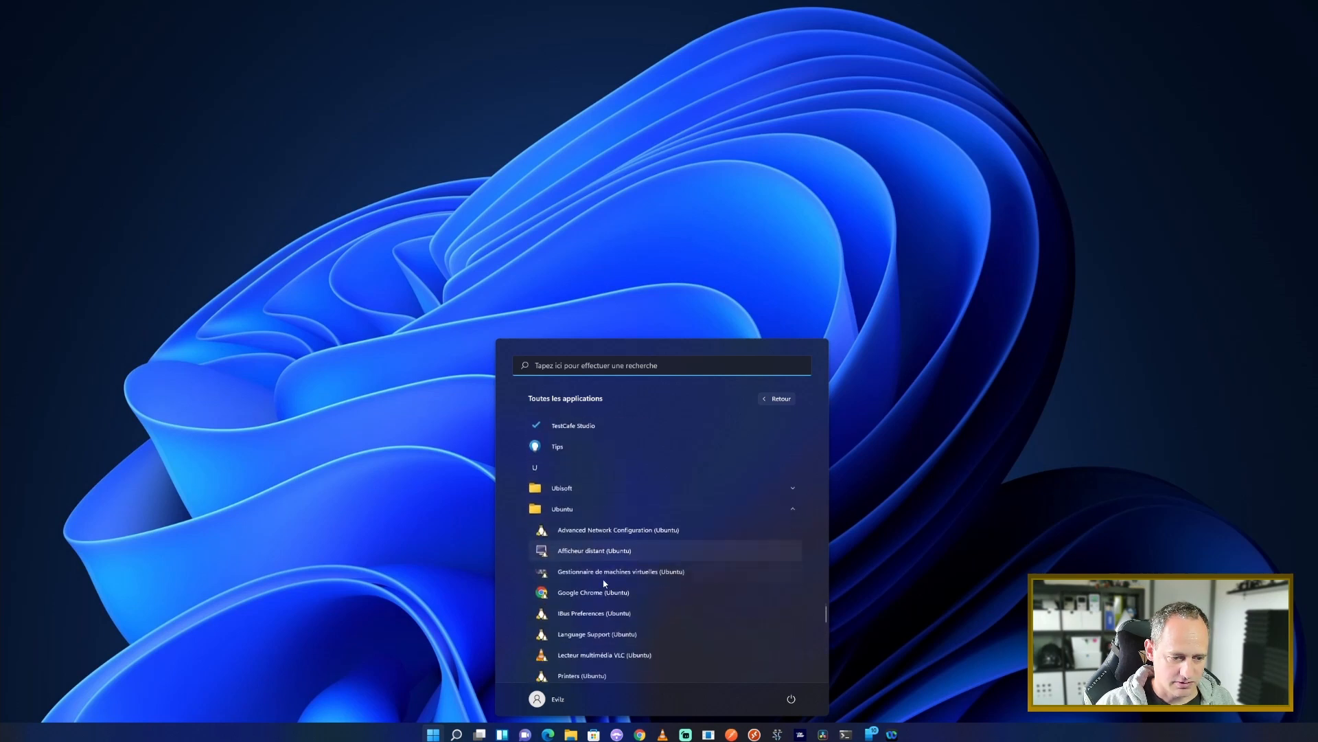
left_click(591, 580)
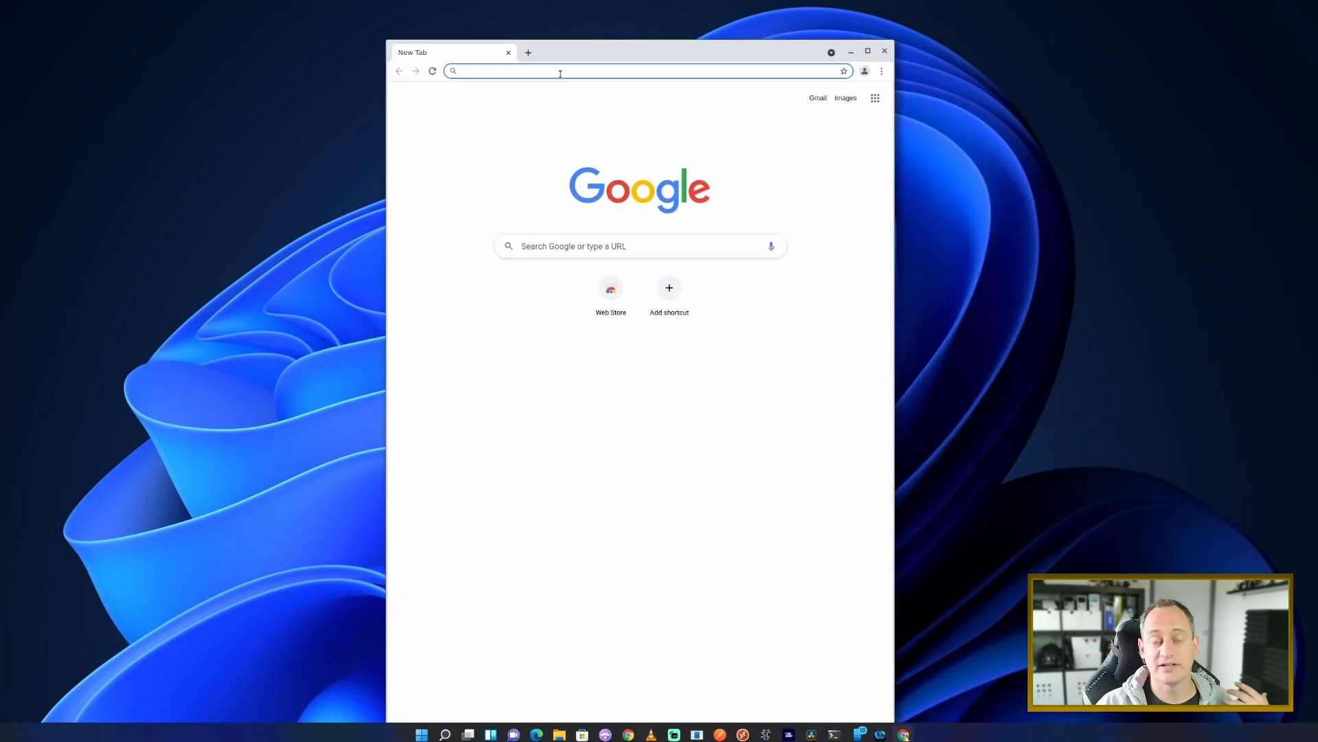
- Open the Windows version of Google Chrome and arrange the Ubuntu Chrome window in front of it for comparison
left_click(627, 732)
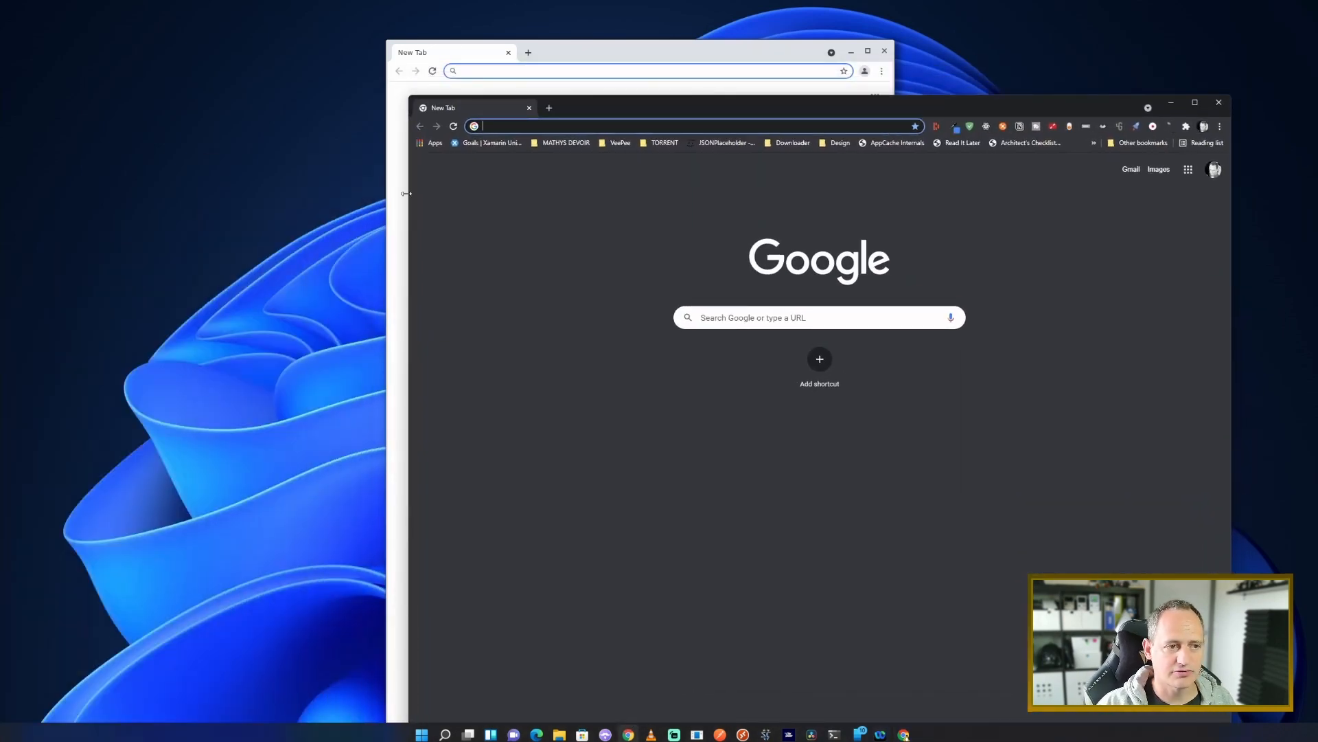
left_click_drag(892, 105, 525, 92)
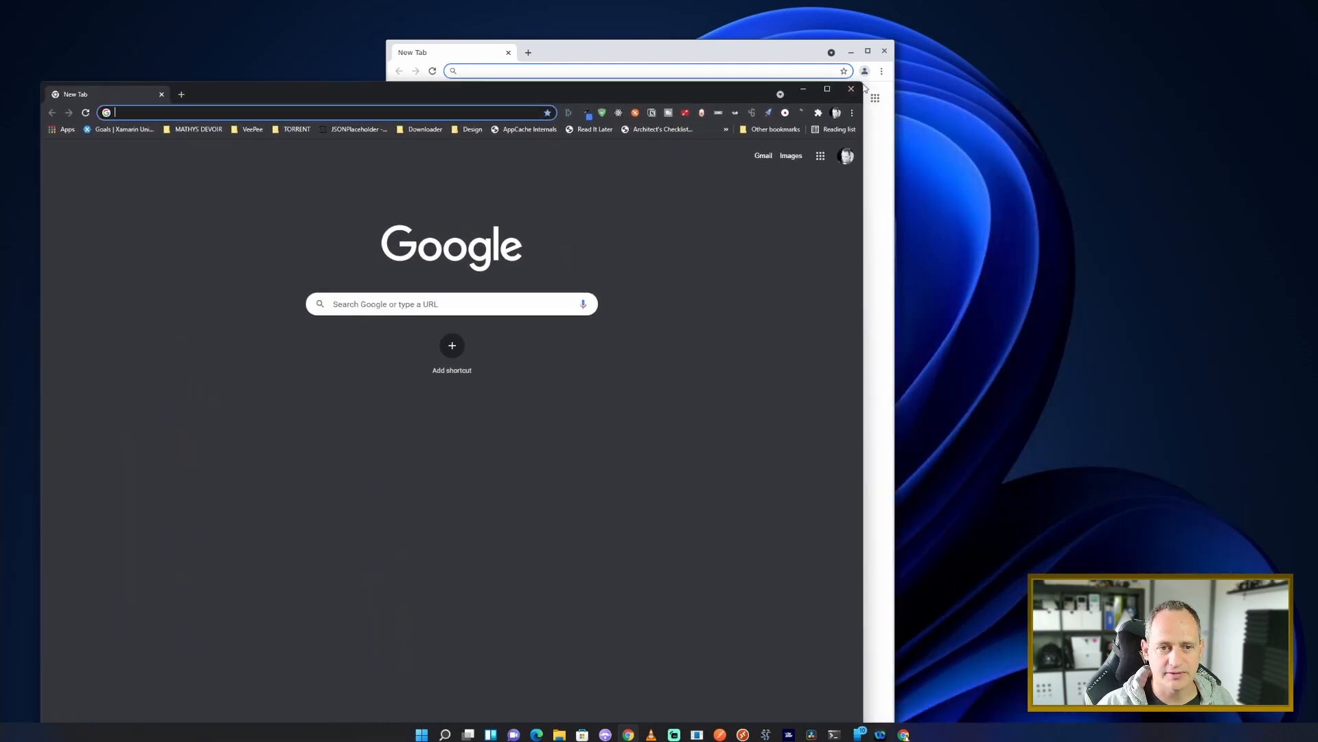
left_click_drag(761, 103, 981, 121)
left_click(714, 66)
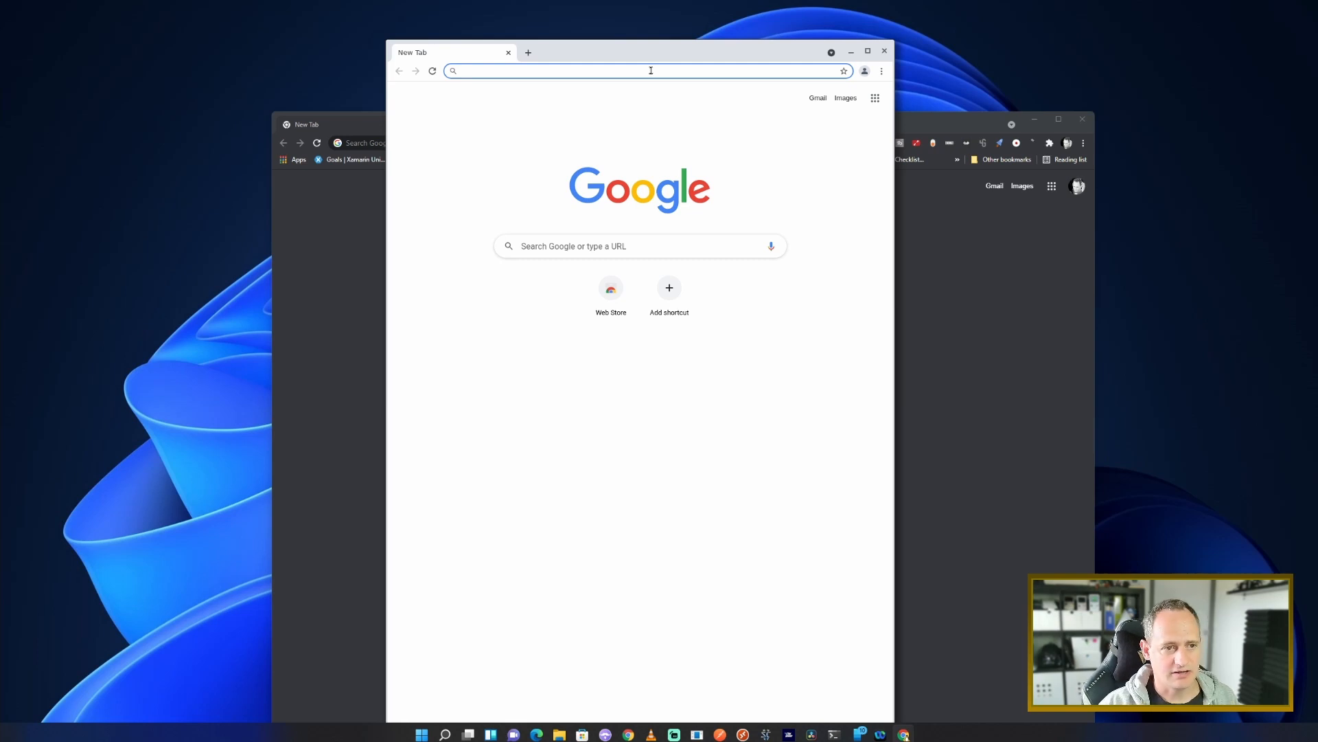
left_click_drag(627, 52, 617, 56)
left_click_drag(377, 192, 677, 119)
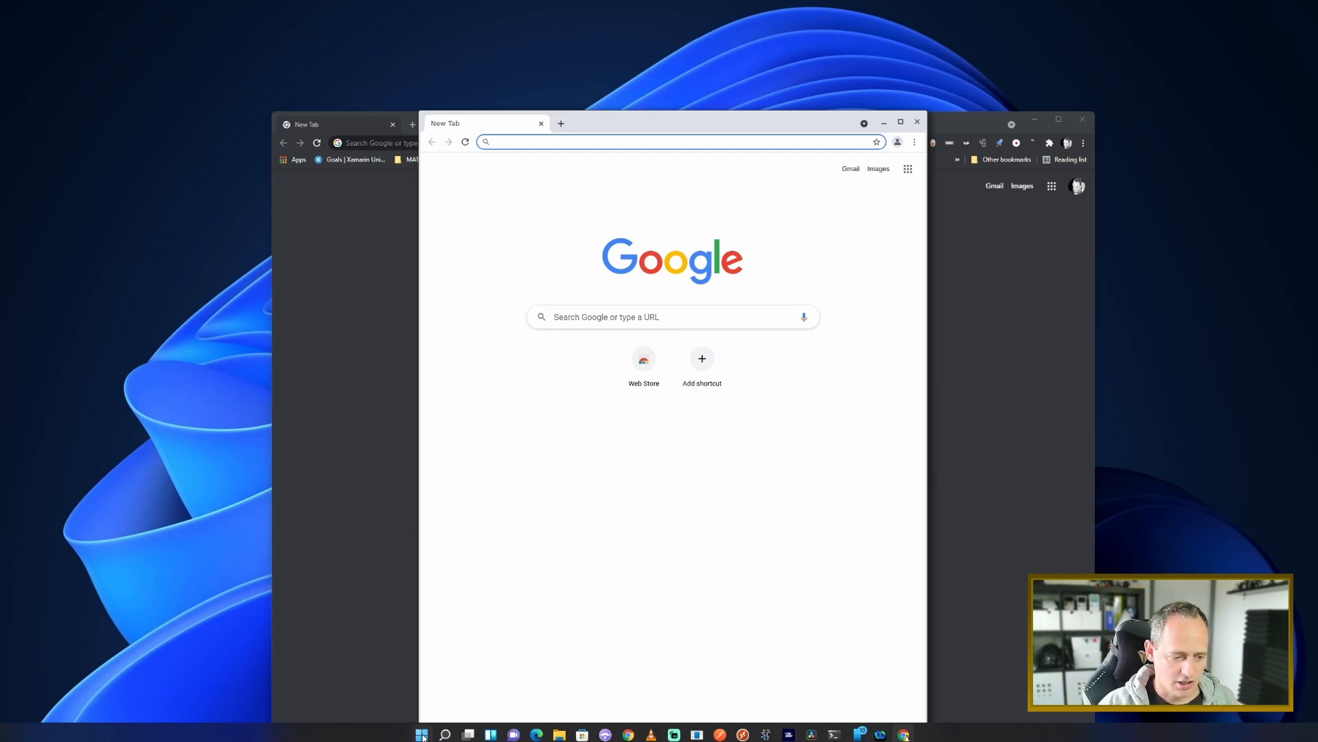
left_click(422, 734)
left_click(739, 399)
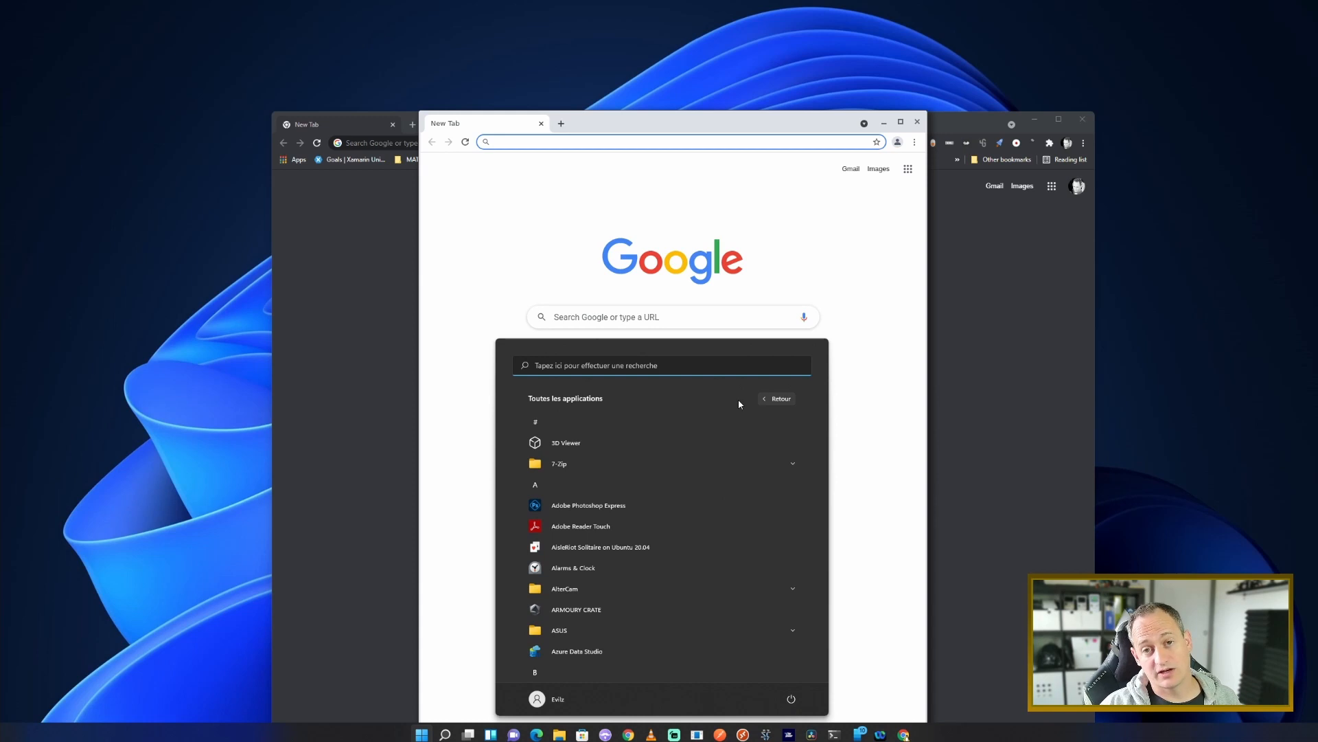
scroll(707, 611, "down", 5)
scroll(699, 610, "down", 10)
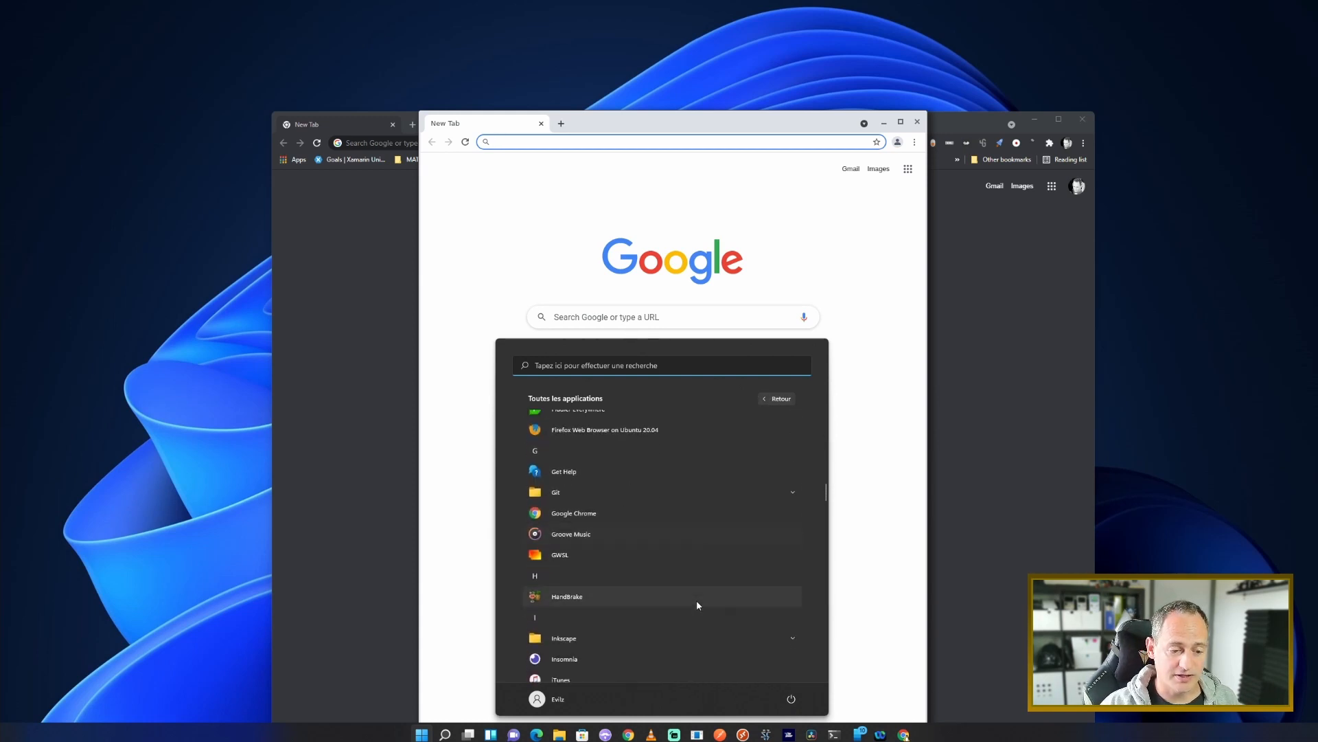
left_click(607, 305)
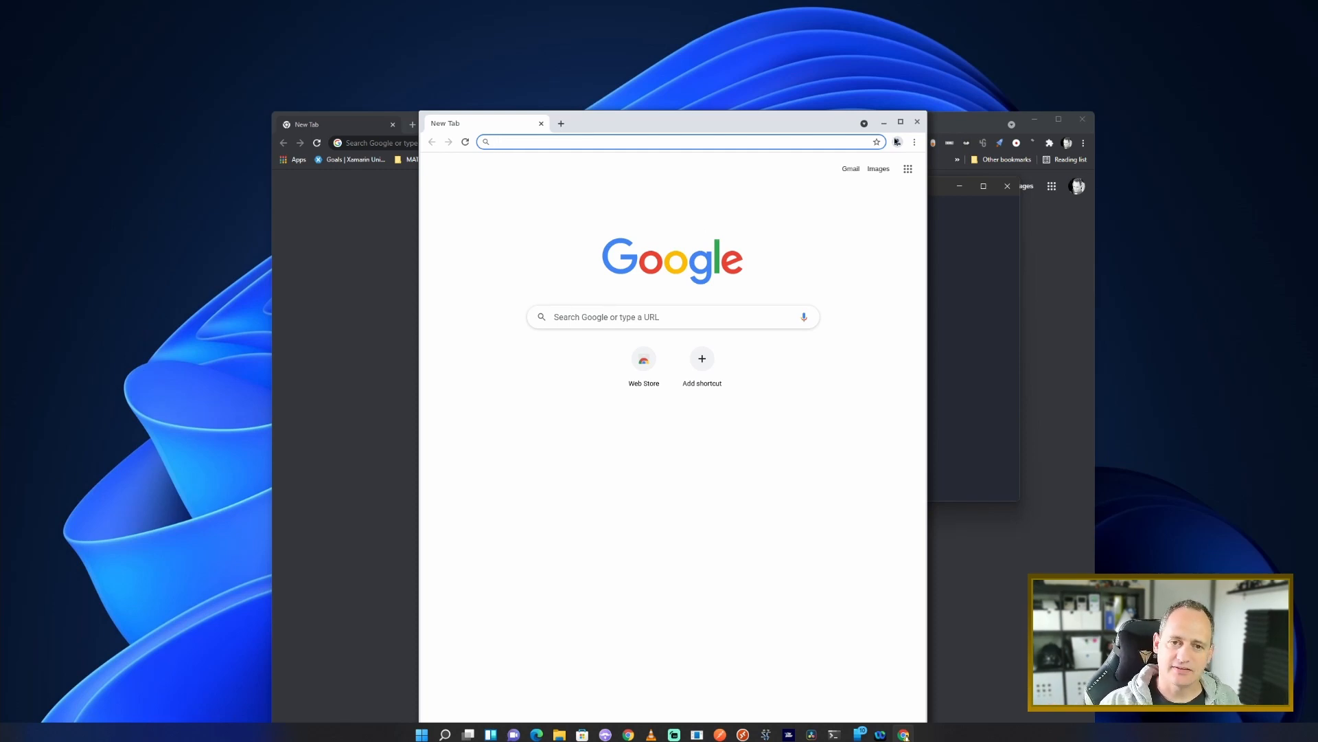
- Close the Ubuntu Chrome, terminal and Windows Chrome windows
left_click(918, 122)
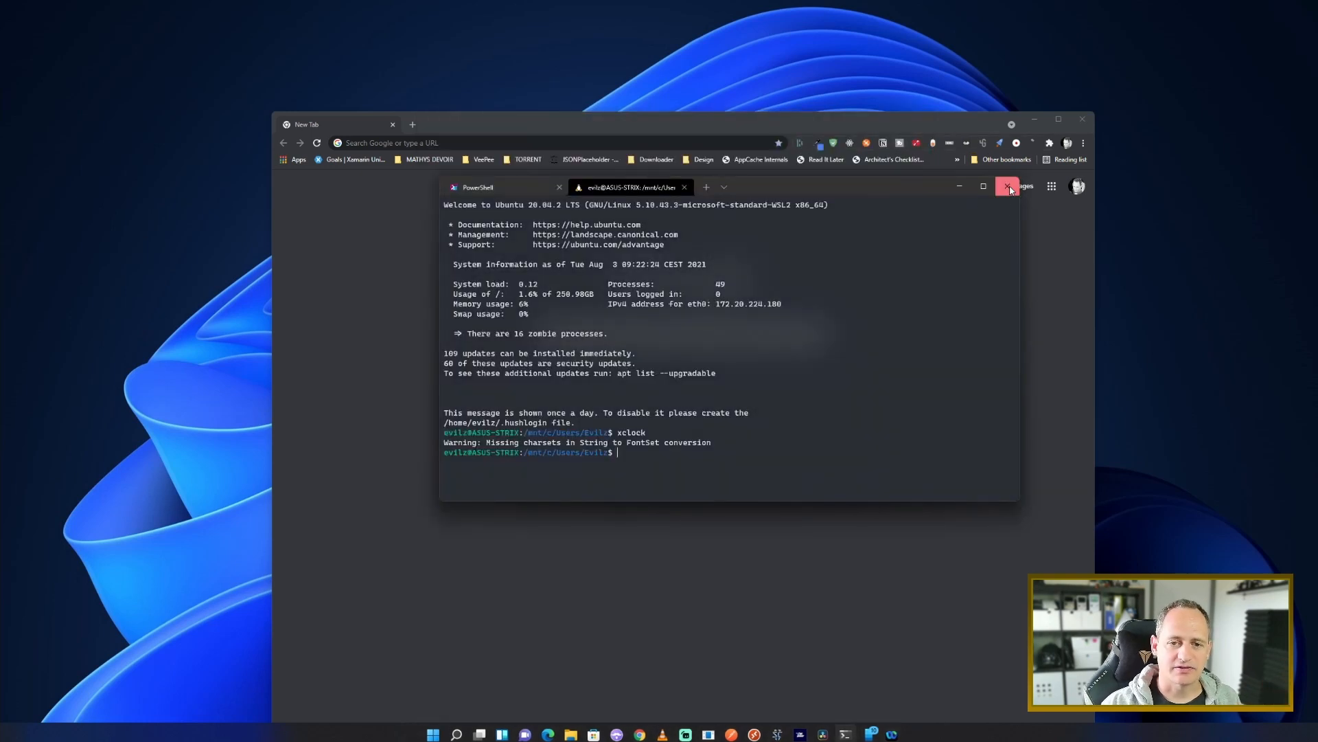
left_click(1008, 187)
left_click(692, 364)
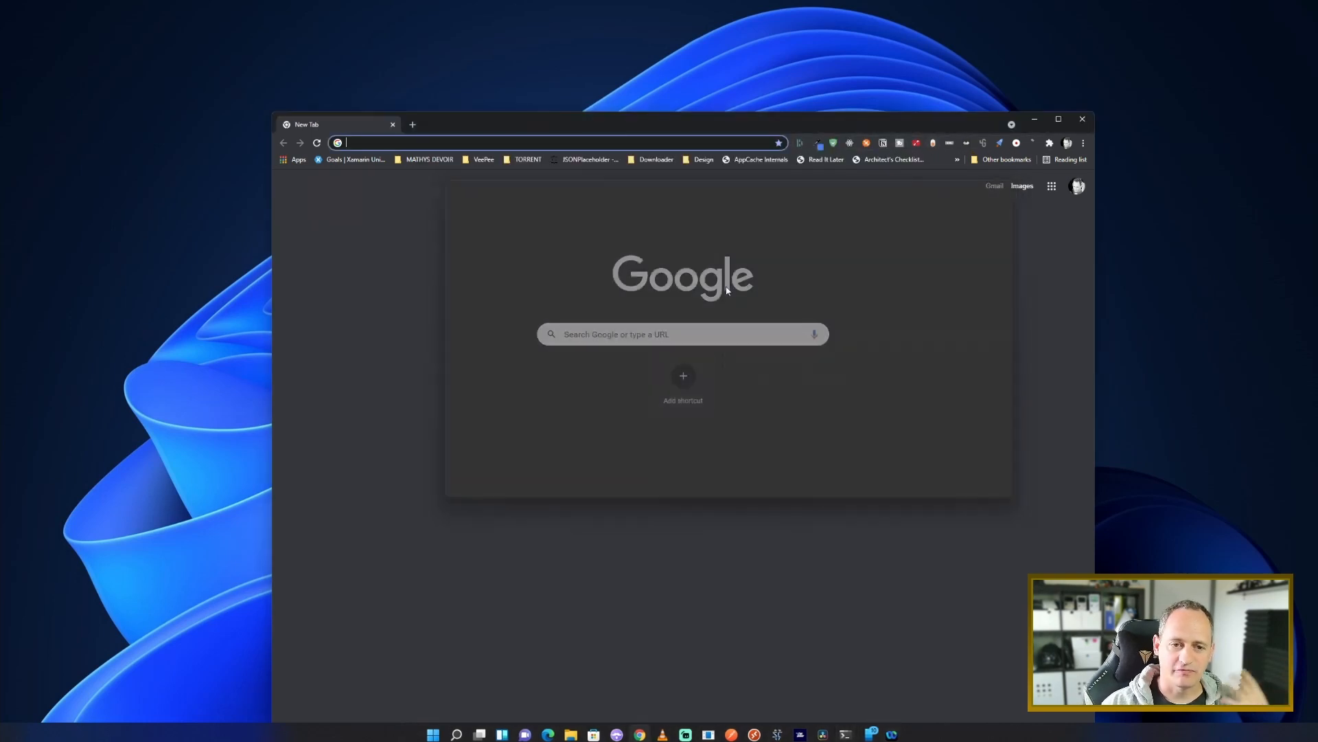
left_click(1082, 119)
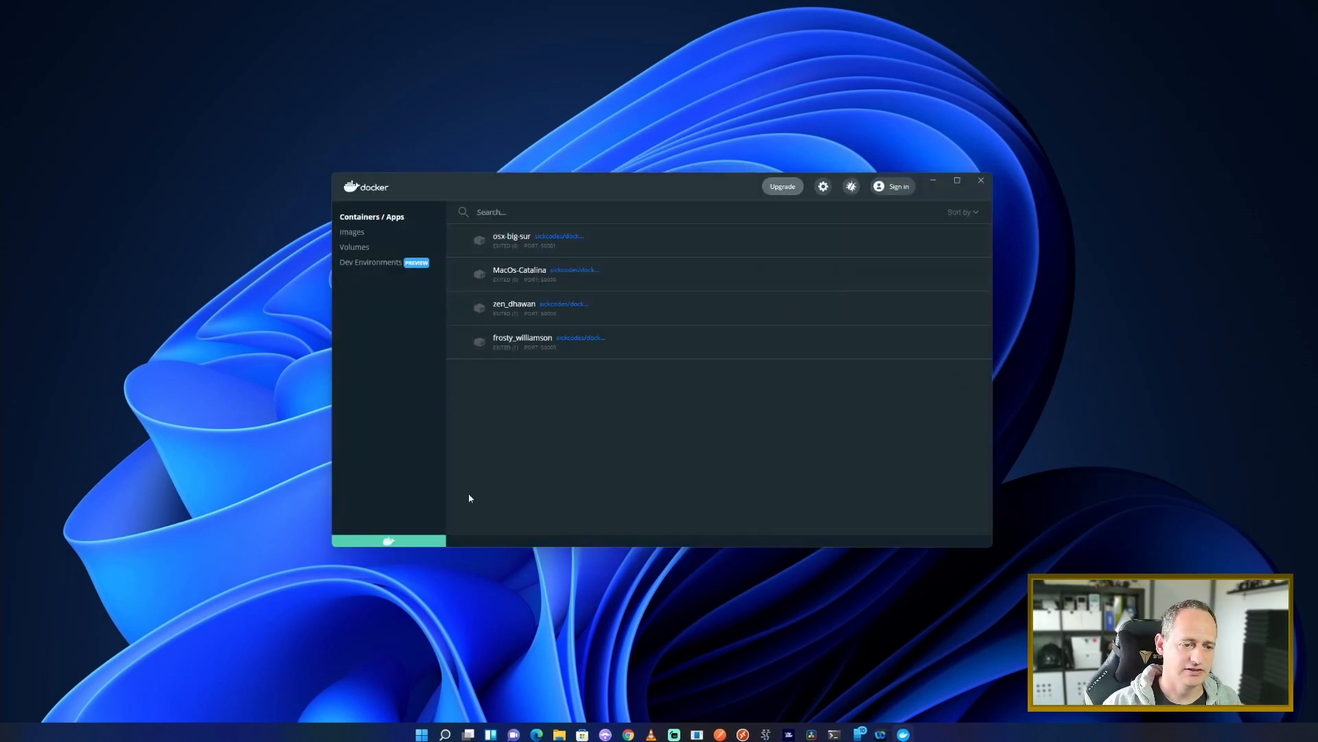
- Start the MacOs-Catalina container in Docker Desktop and minimize the Docker window
left_click_drag(599, 190, 572, 172)
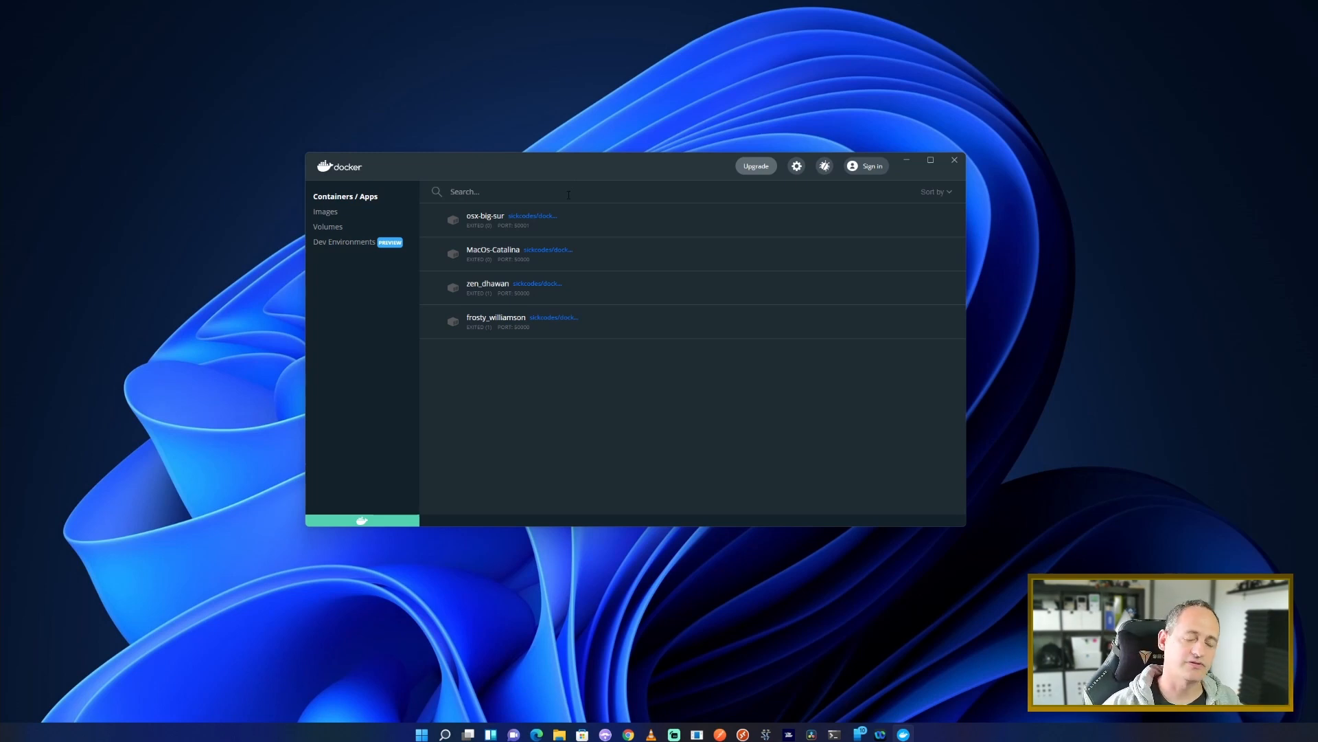
mouse_move(597, 227)
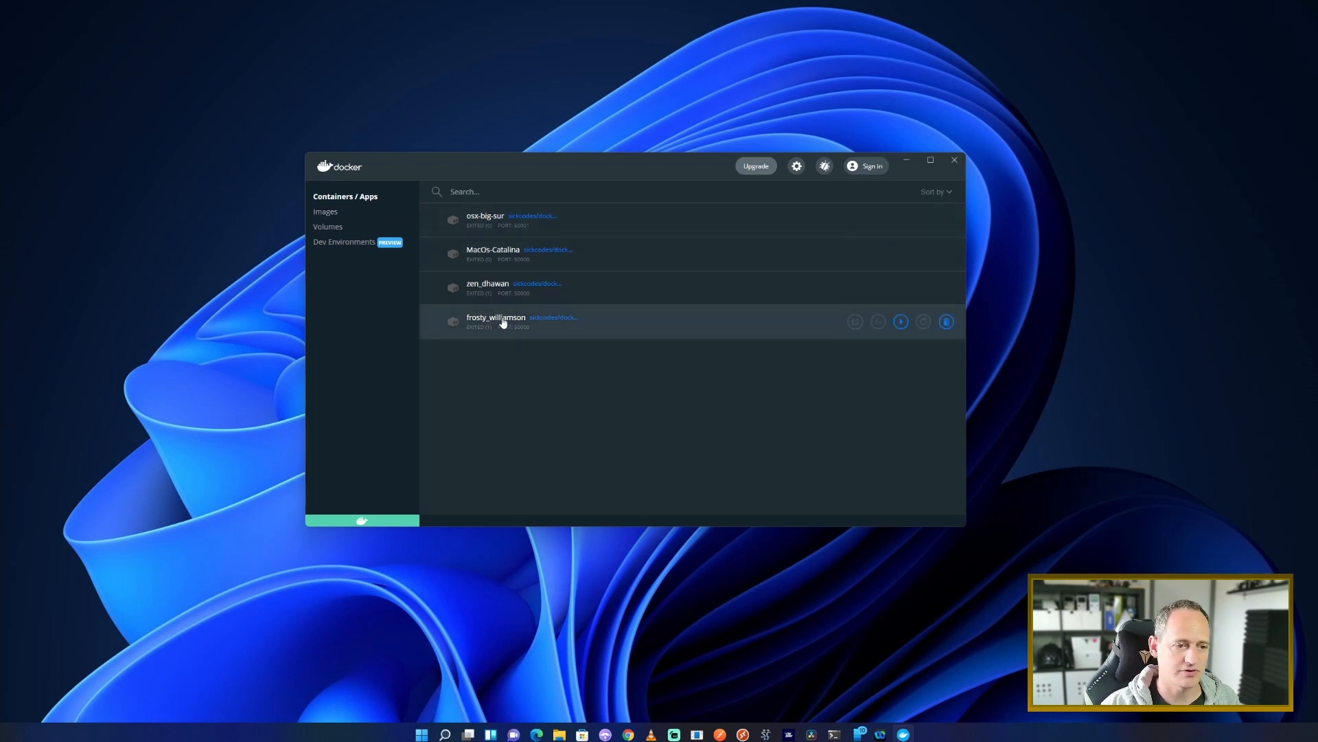
mouse_move(538, 256)
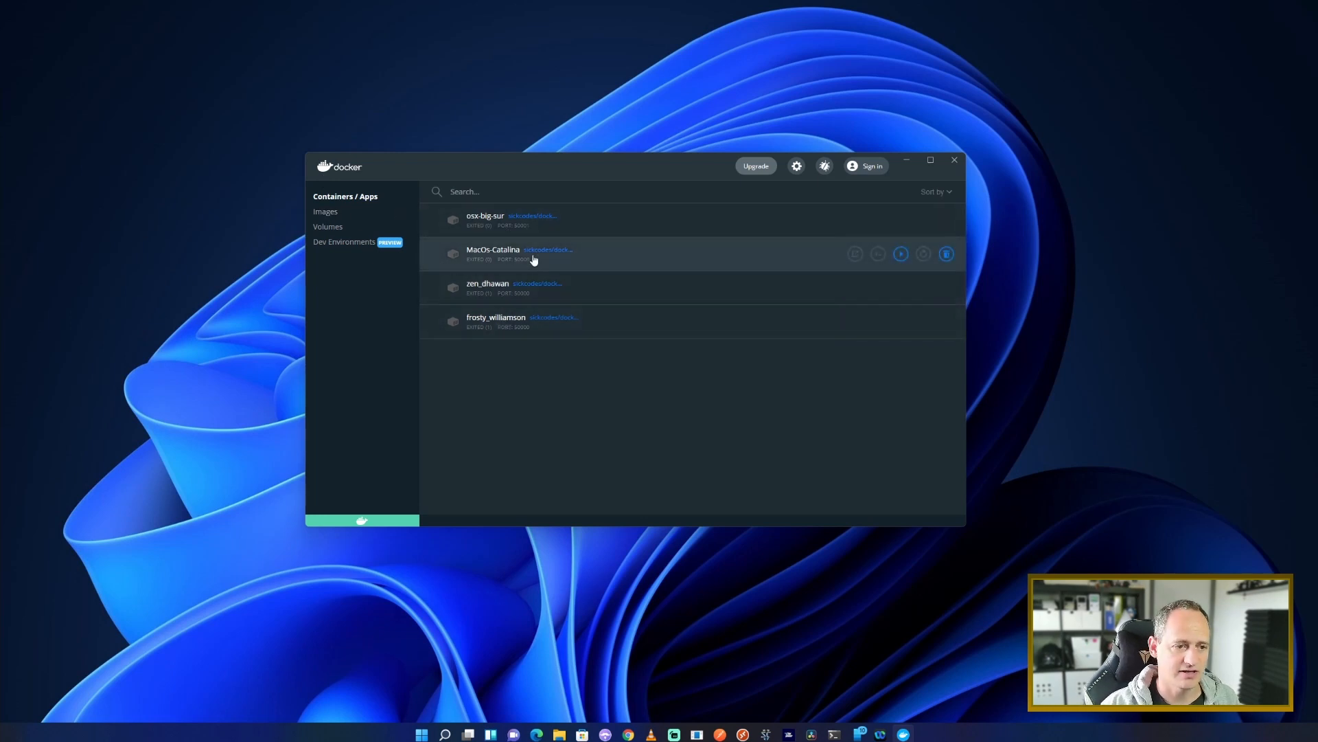
left_click(652, 256)
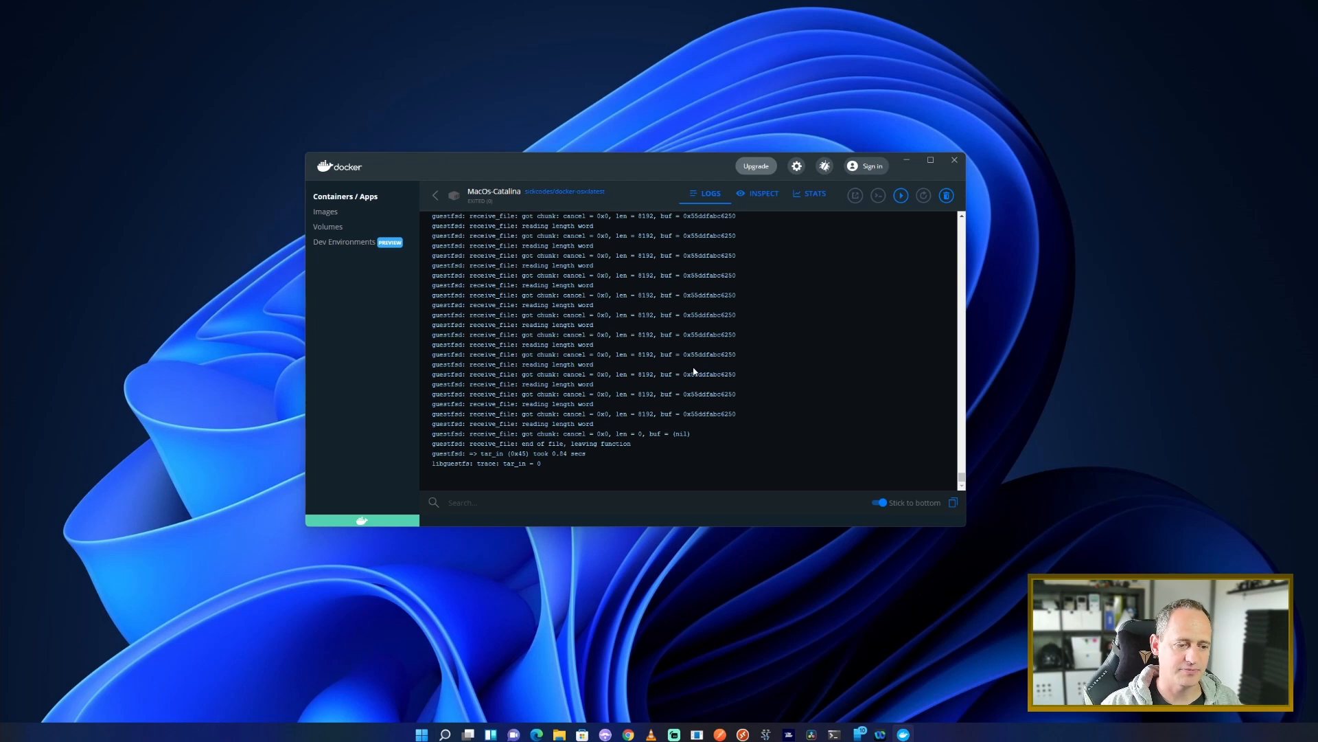
left_click(901, 195)
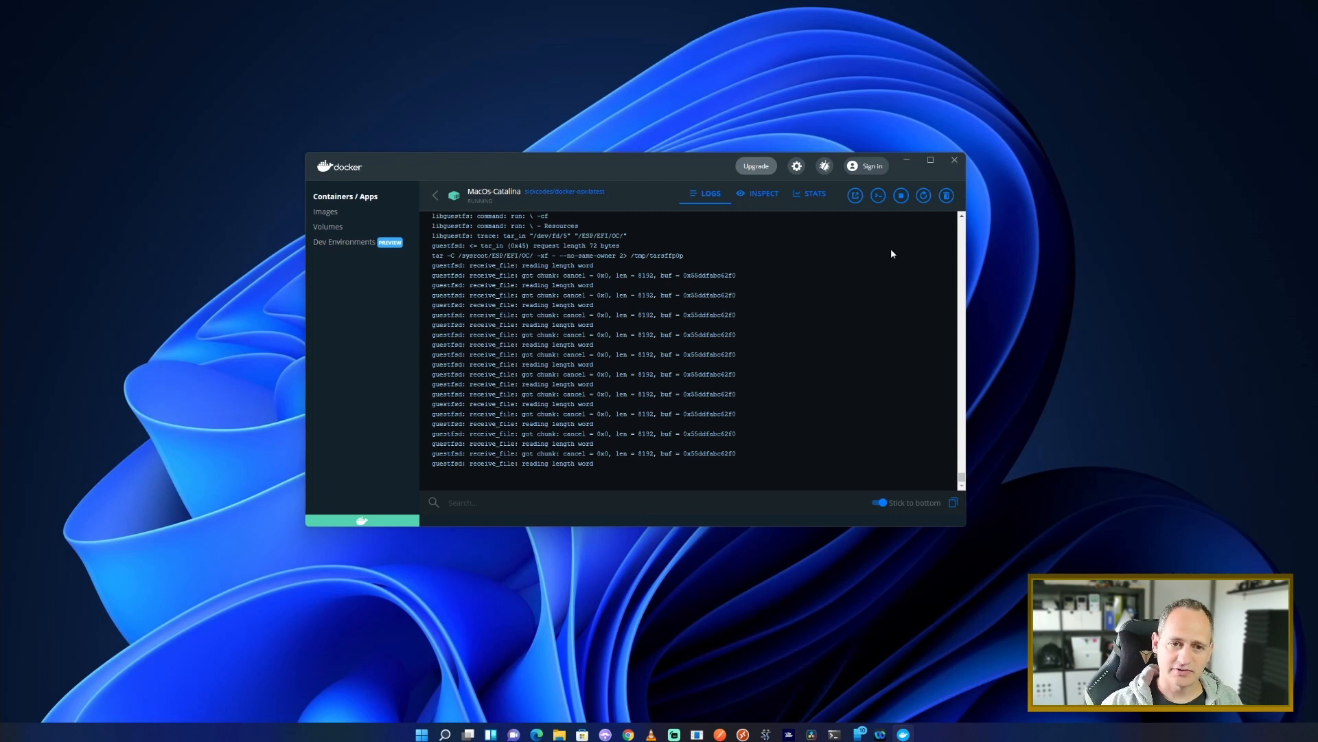
left_click(906, 161)
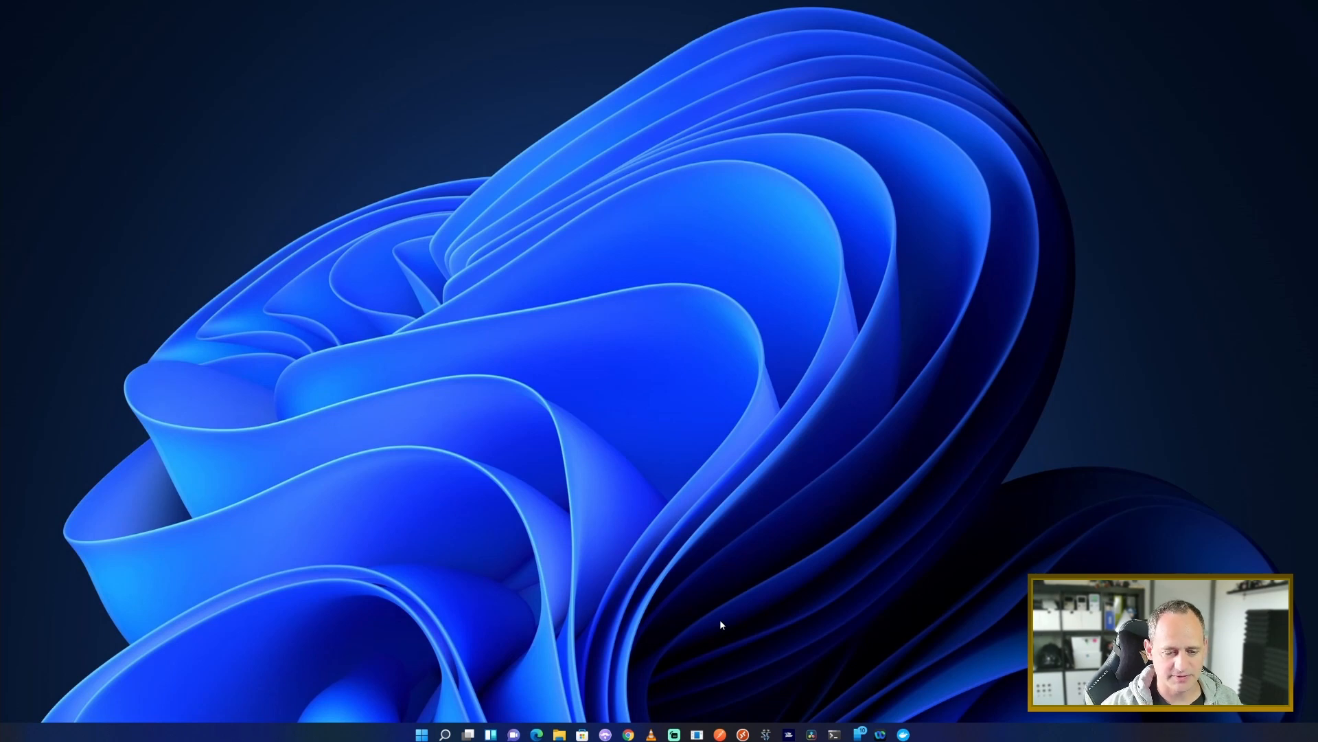
- Move the QEMU window fully into view and log in to macOS with the account password
left_click_drag(368, 234, 623, 193)
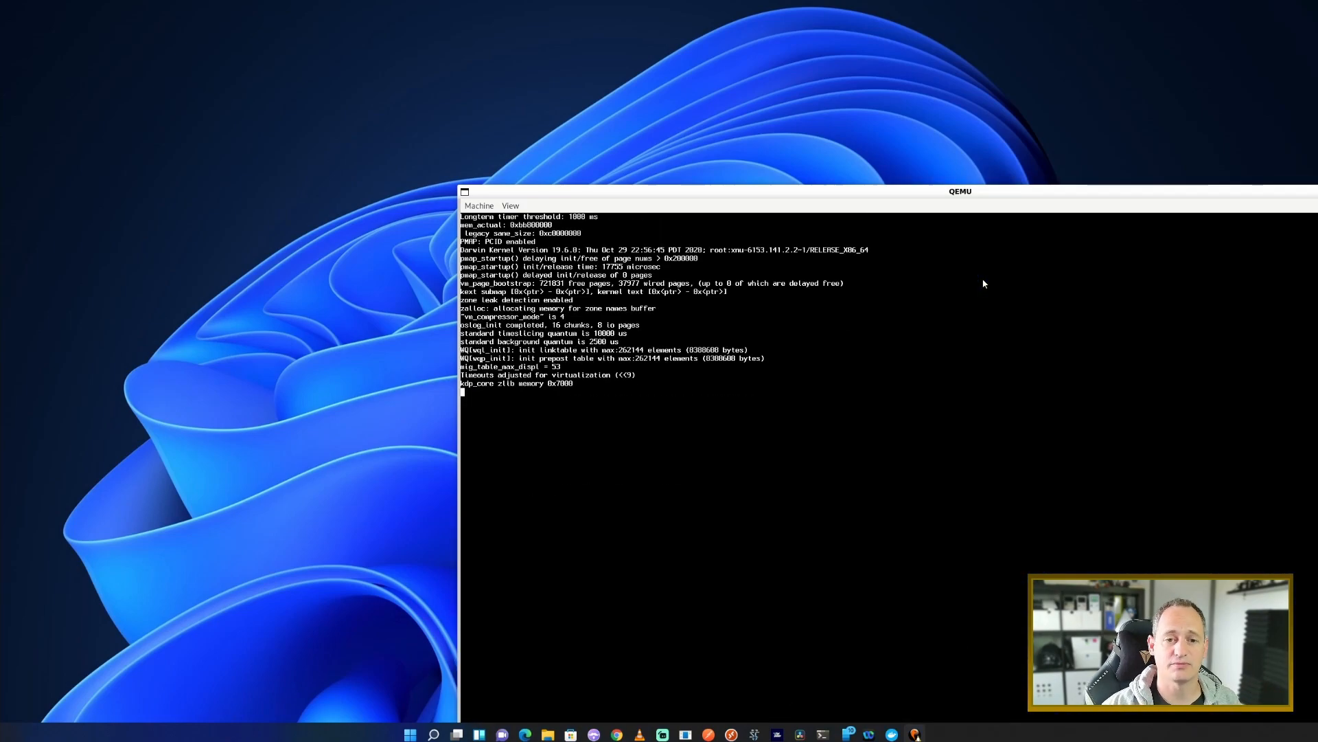
left_click_drag(1001, 192, 716, 62)
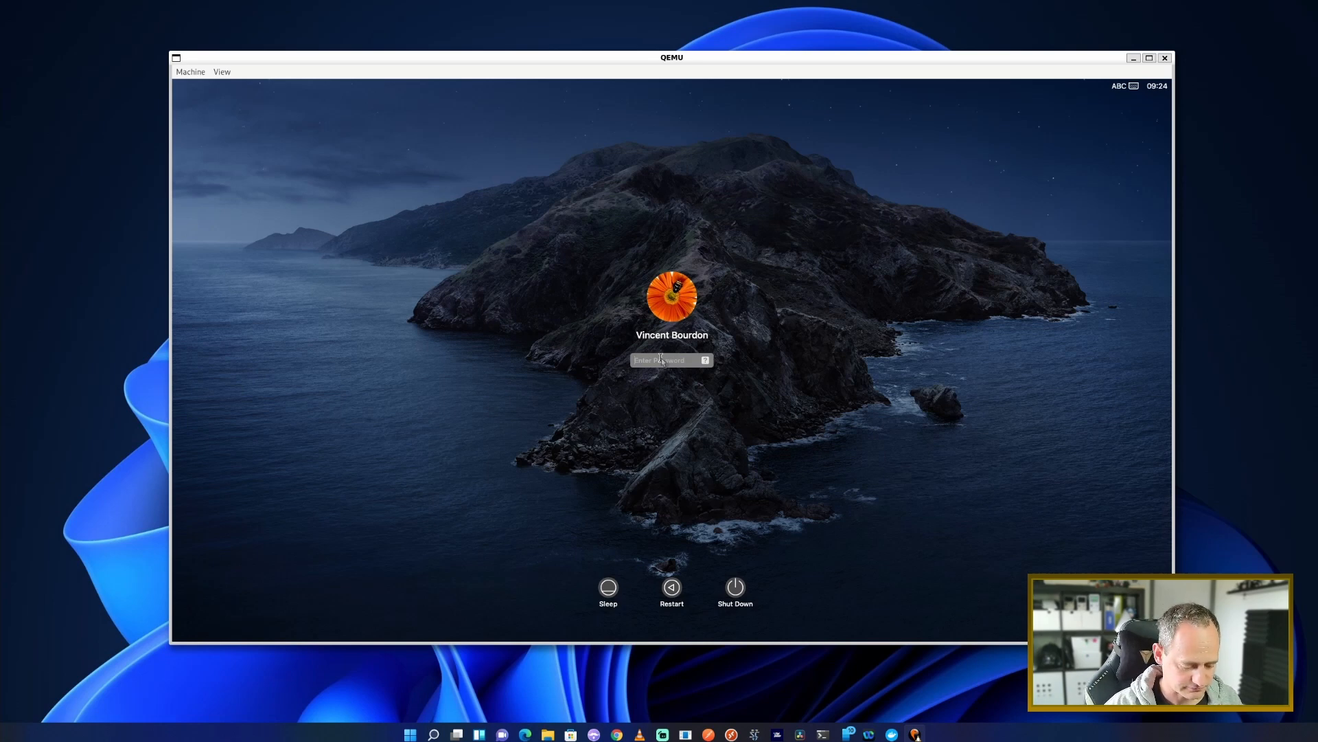
type("*********")
key("Return")
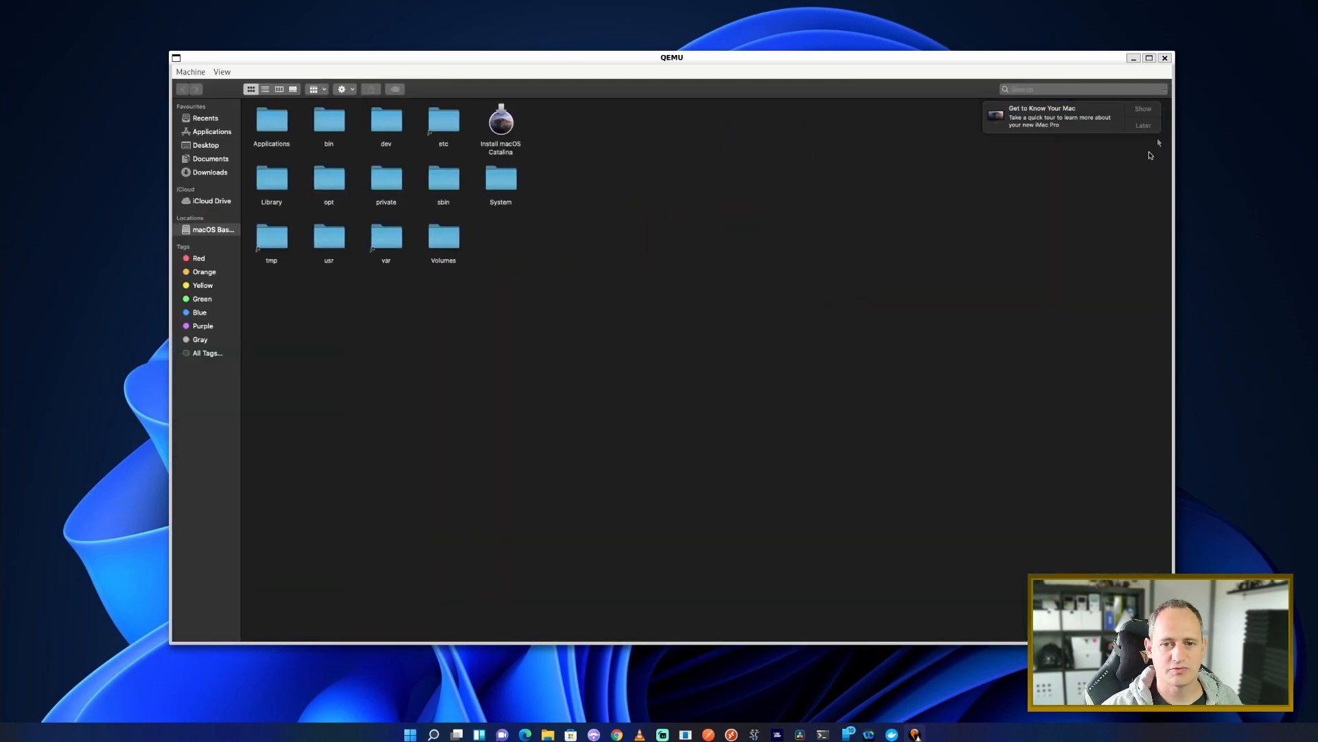
- Postpone the iCloud connection alert in macOS, then take the Finder window out of full screen and close it
left_click(1148, 109)
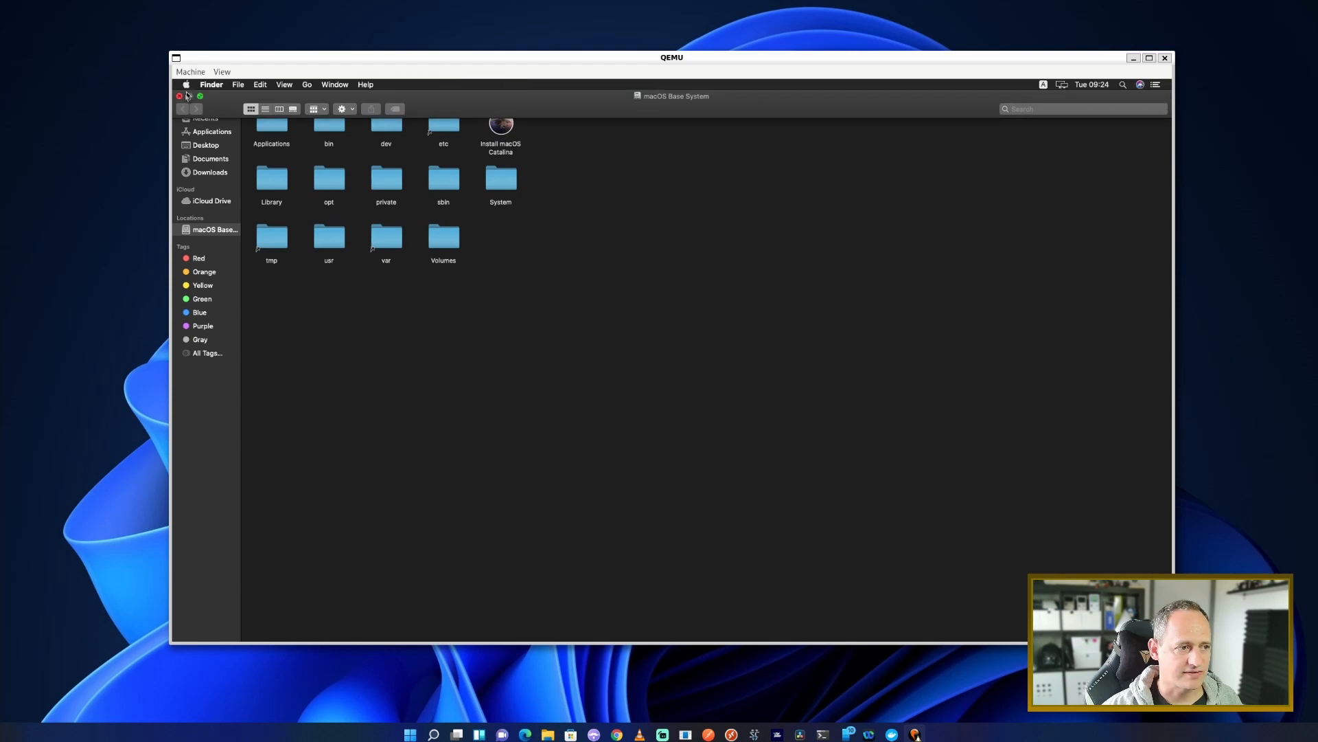
left_click(186, 85)
left_click(572, 92)
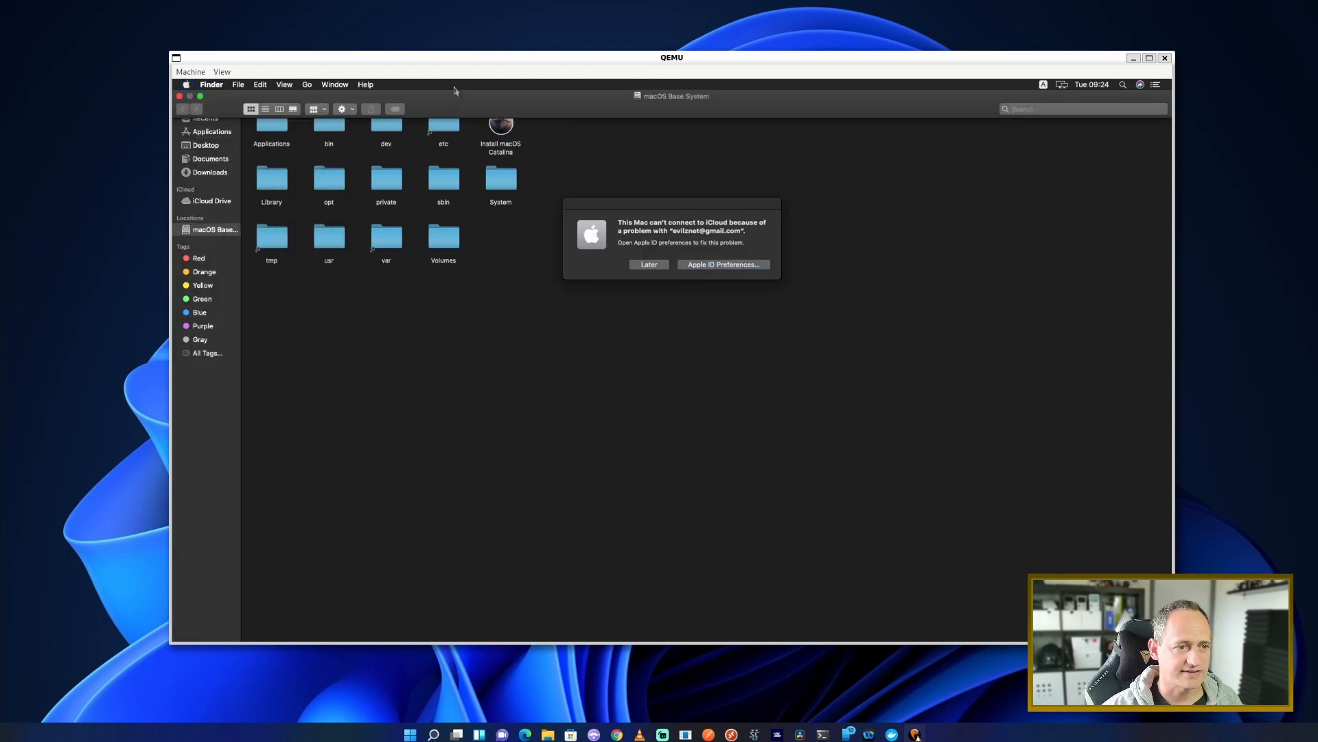
left_click(666, 271)
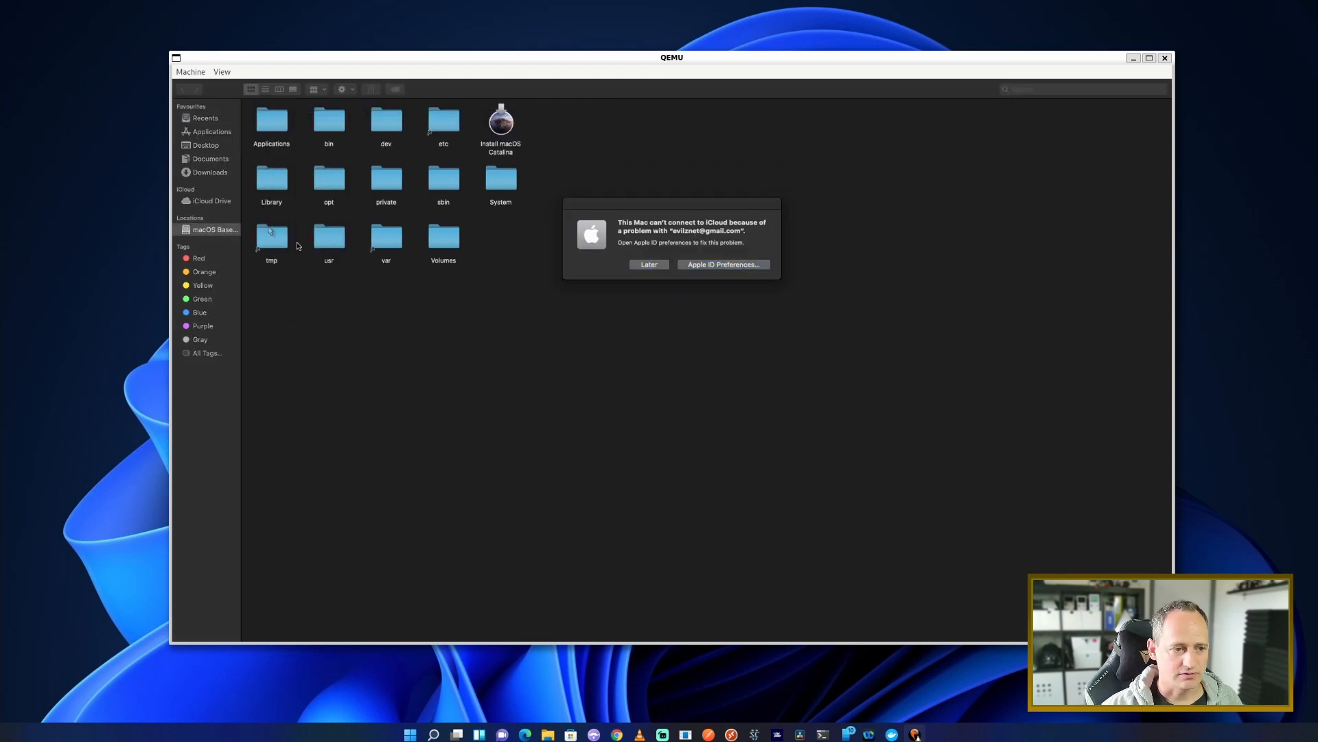
left_click(665, 269)
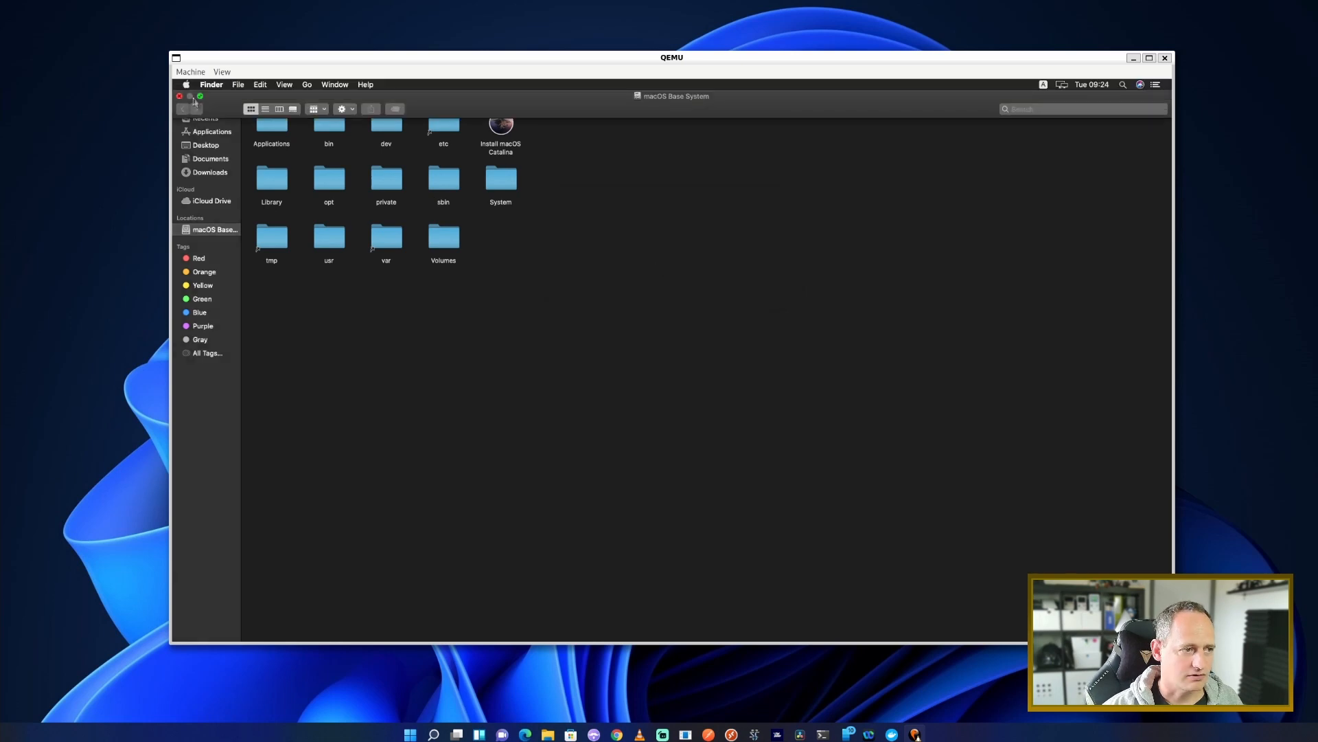
left_click(199, 101)
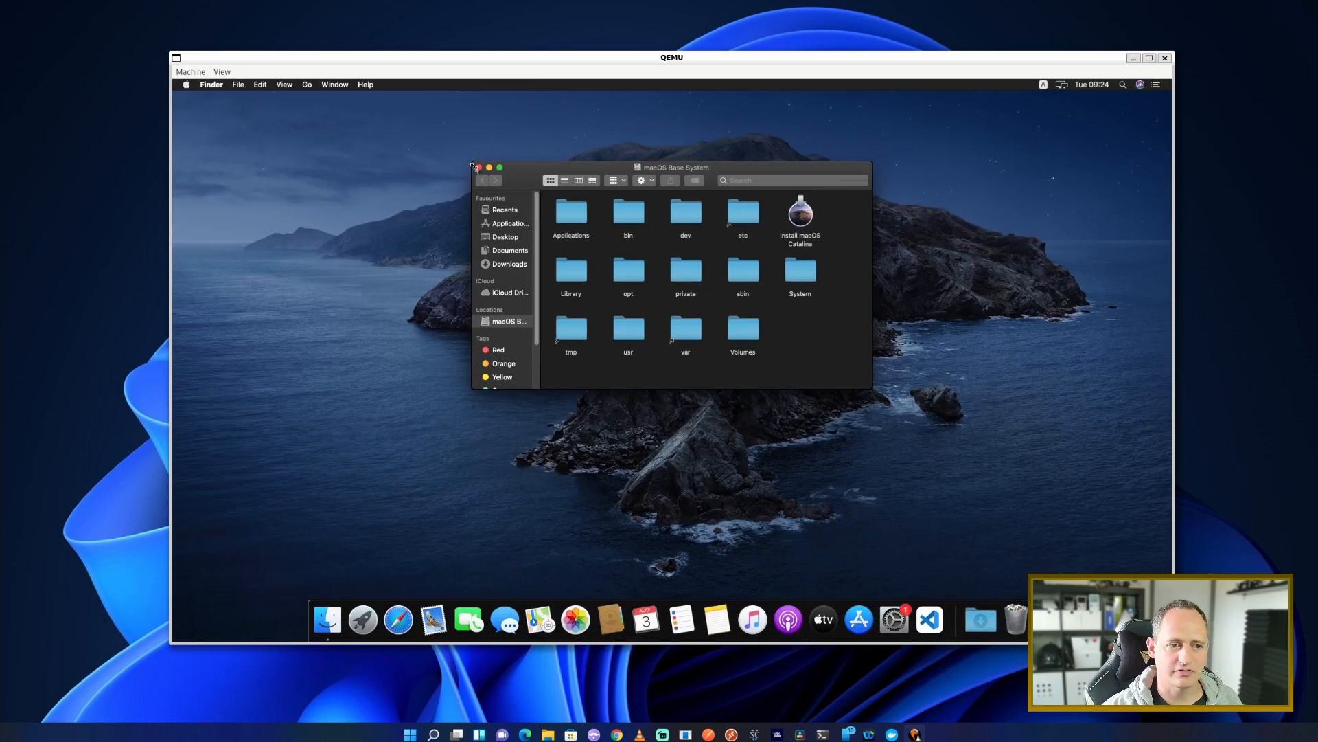
left_click(475, 169)
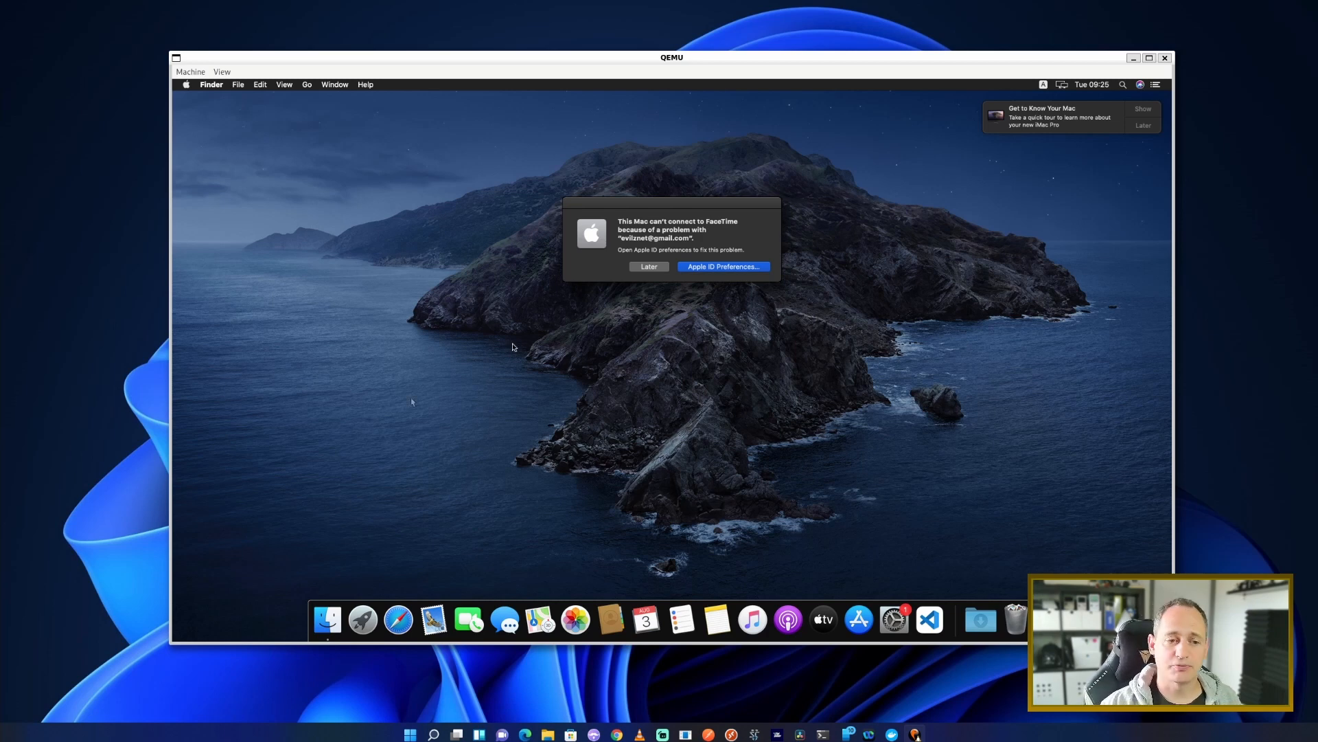
- Minimize the QEMU window, then enlarge the text and widen the Notepad window of mACOS.txt
left_click(1133, 59)
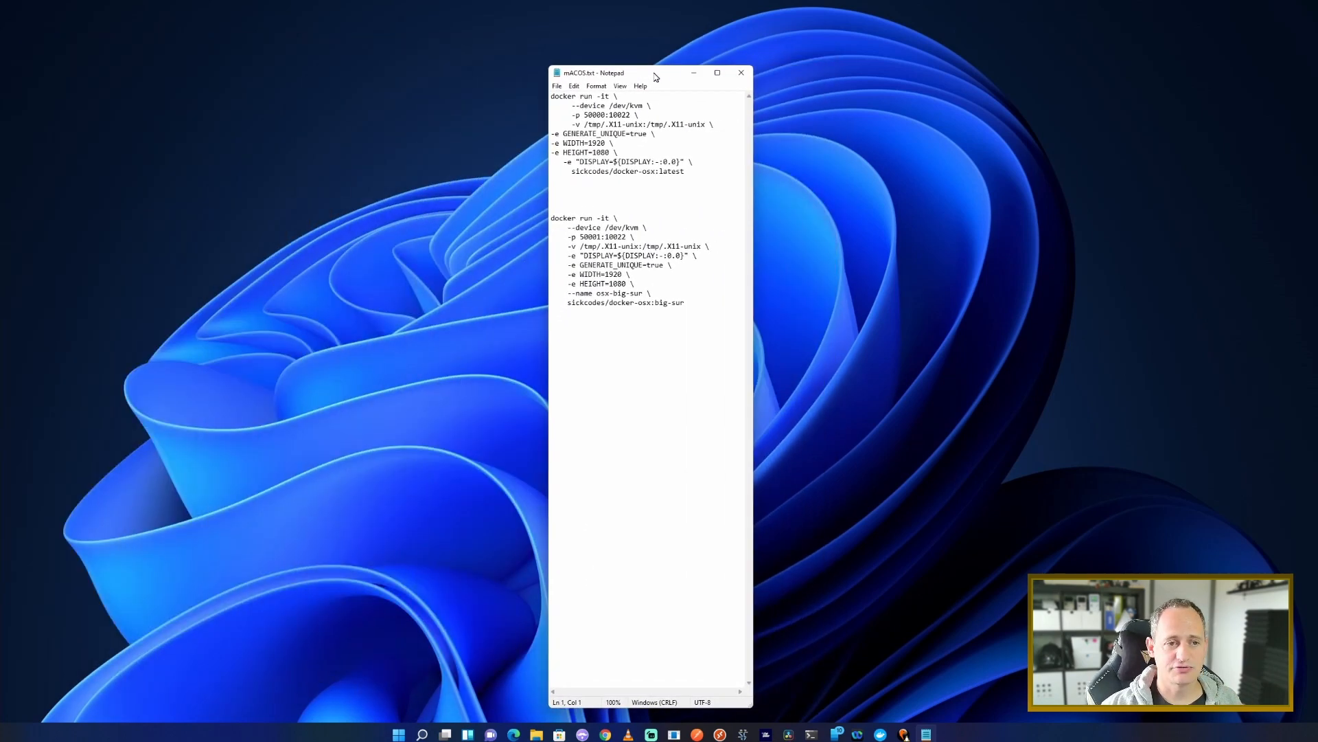
left_click(700, 173)
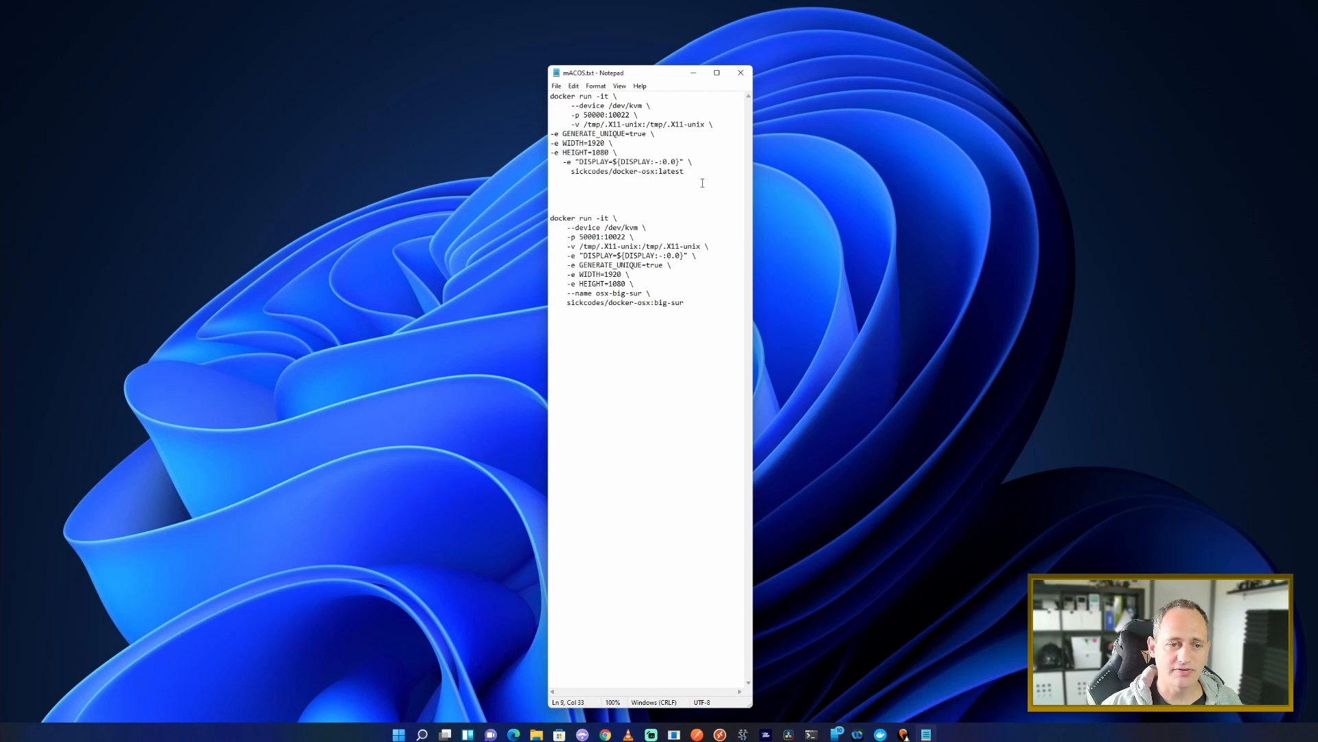
left_click_drag(701, 183, 506, 88)
scroll(702, 280, "up", 2, "ctrl")
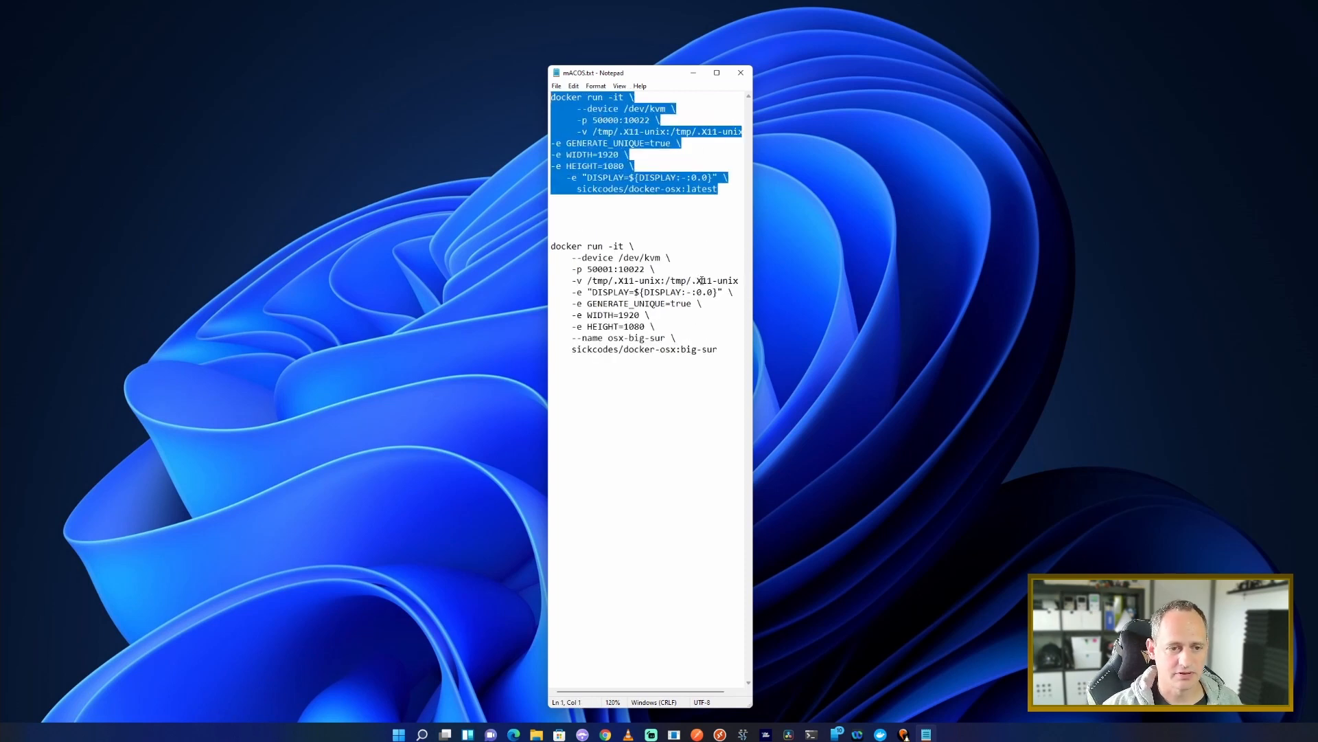
left_click_drag(754, 261, 854, 259)
left_click(807, 233)
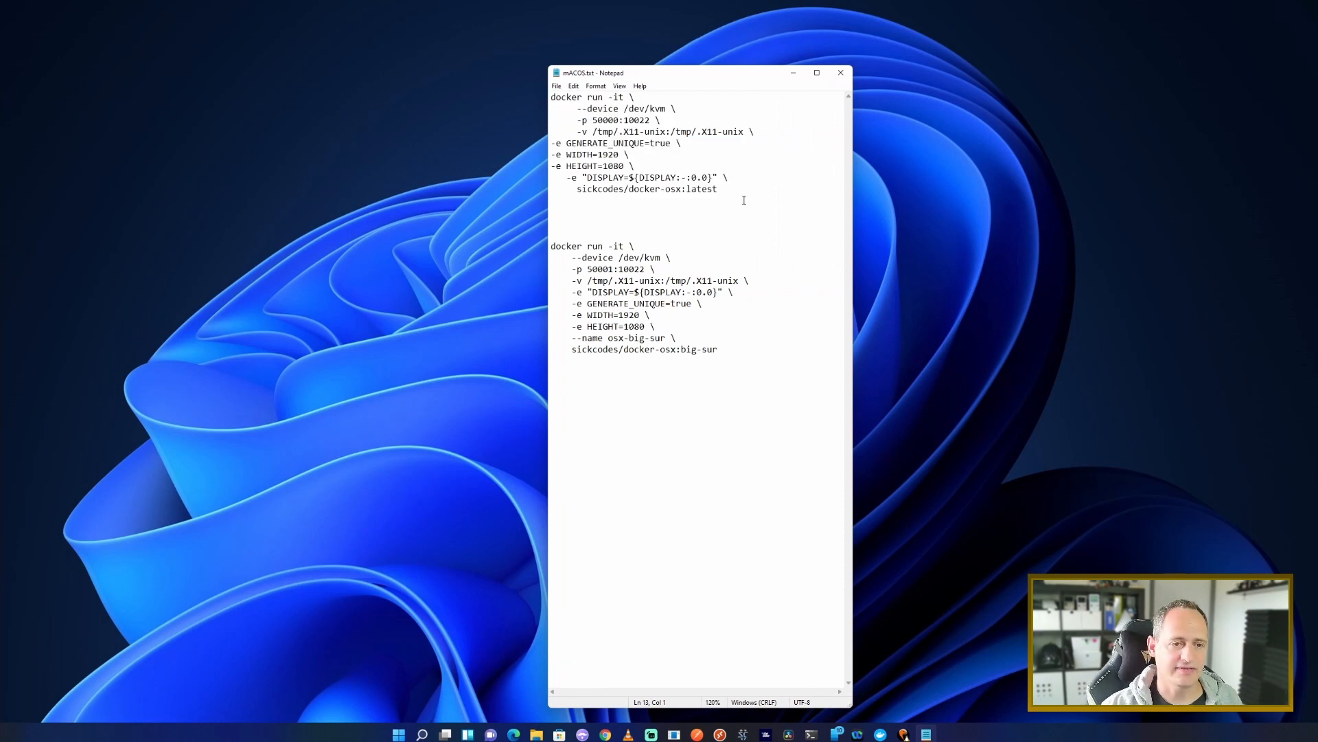
- Review the first docker run command in mACOS.txt, highlighting the --device /dev/kvm option and the sickcodes/docker-osx image name
left_click_drag(736, 194, 481, 74)
left_click(633, 314)
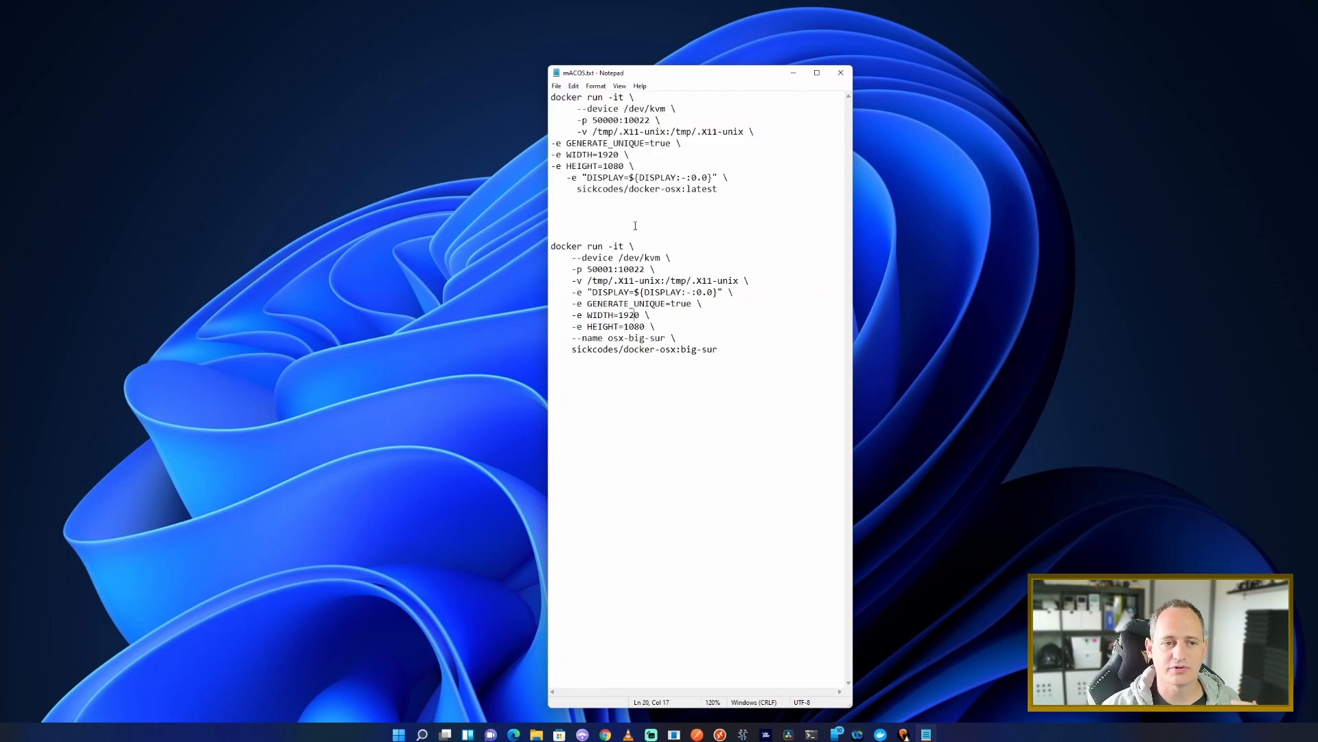
left_click_drag(579, 105, 675, 105)
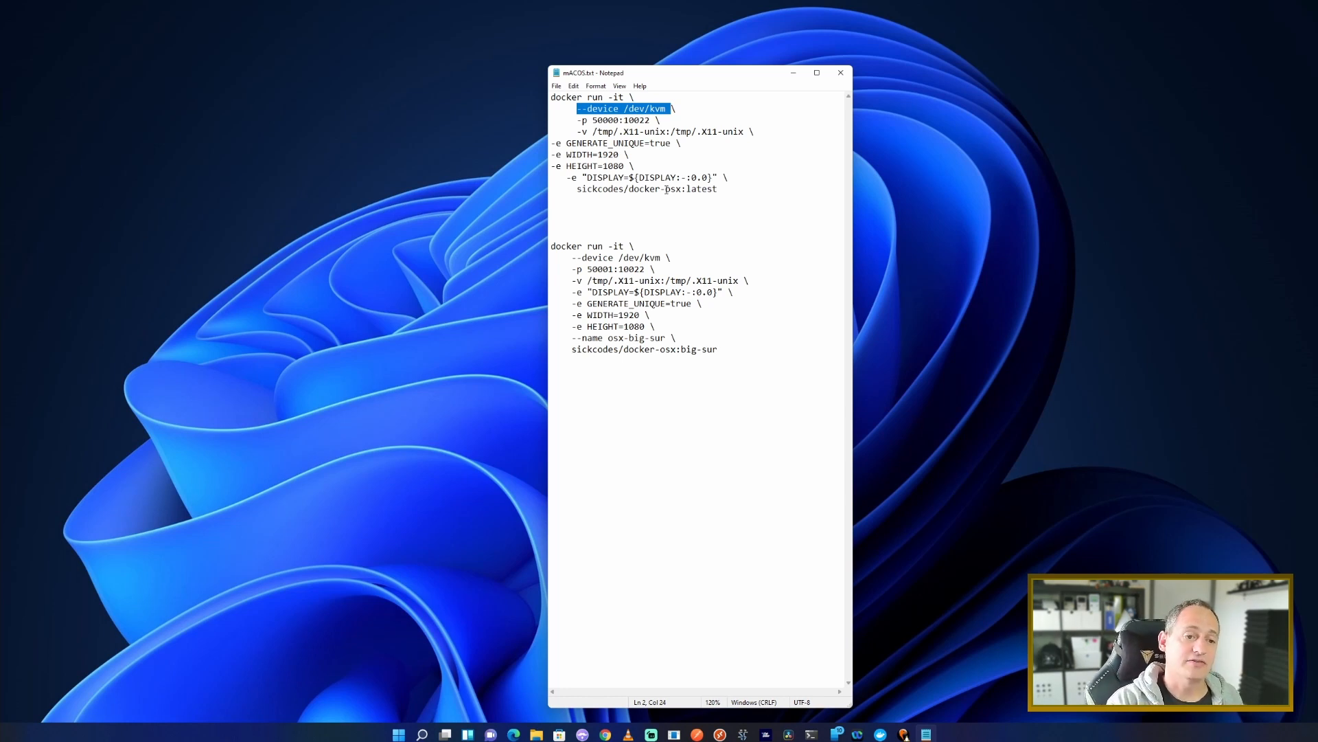
left_click_drag(634, 166, 683, 189)
left_click(621, 187)
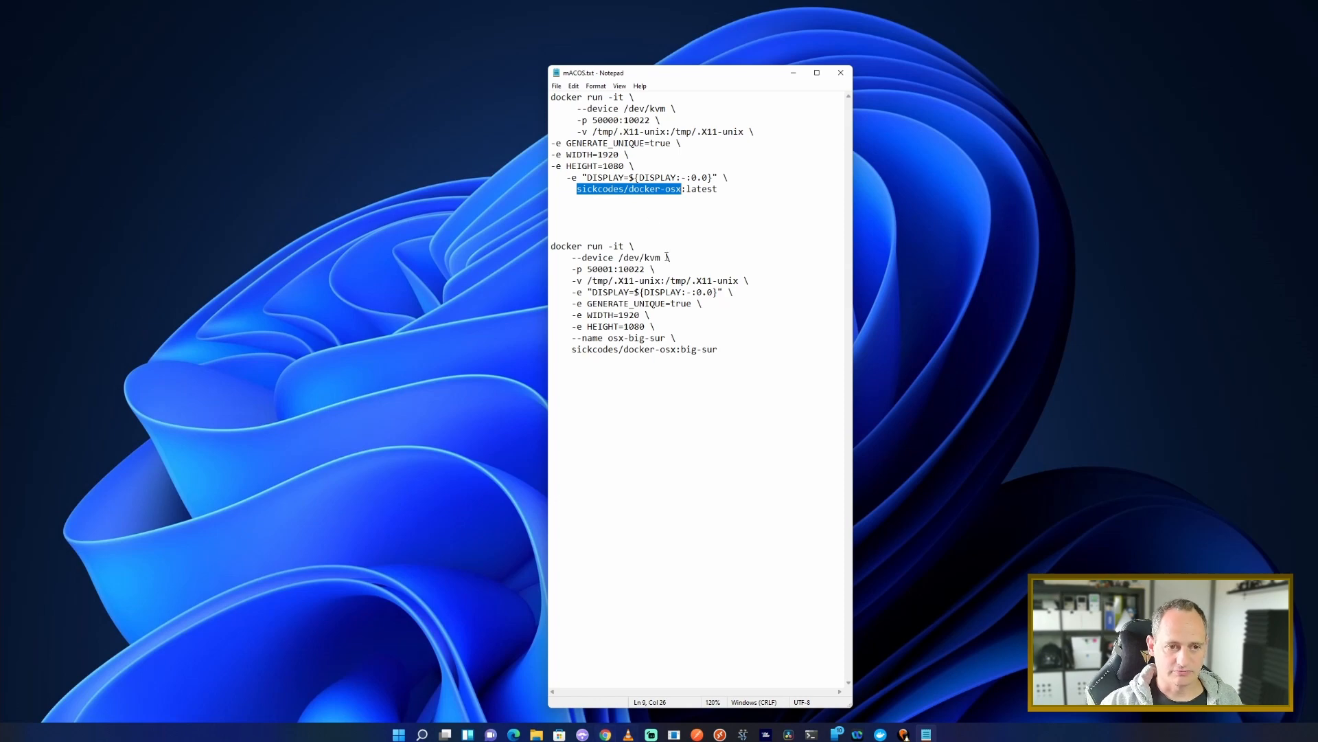
- Switch to Chrome and examine the Docker-OSX README's quick start commands for Catalina and Big Sur on GitHub
left_click(605, 734)
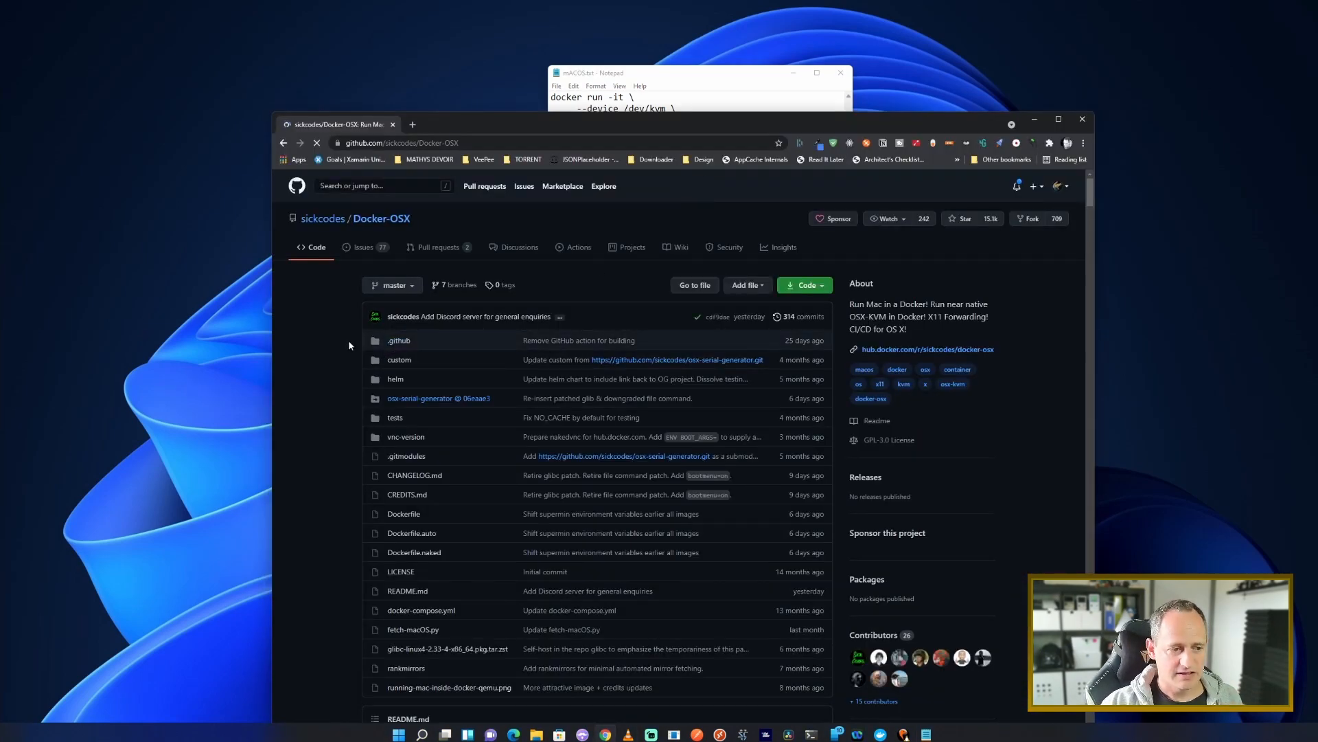
scroll(348, 339, "down", 4)
scroll(450, 337, "down", 3)
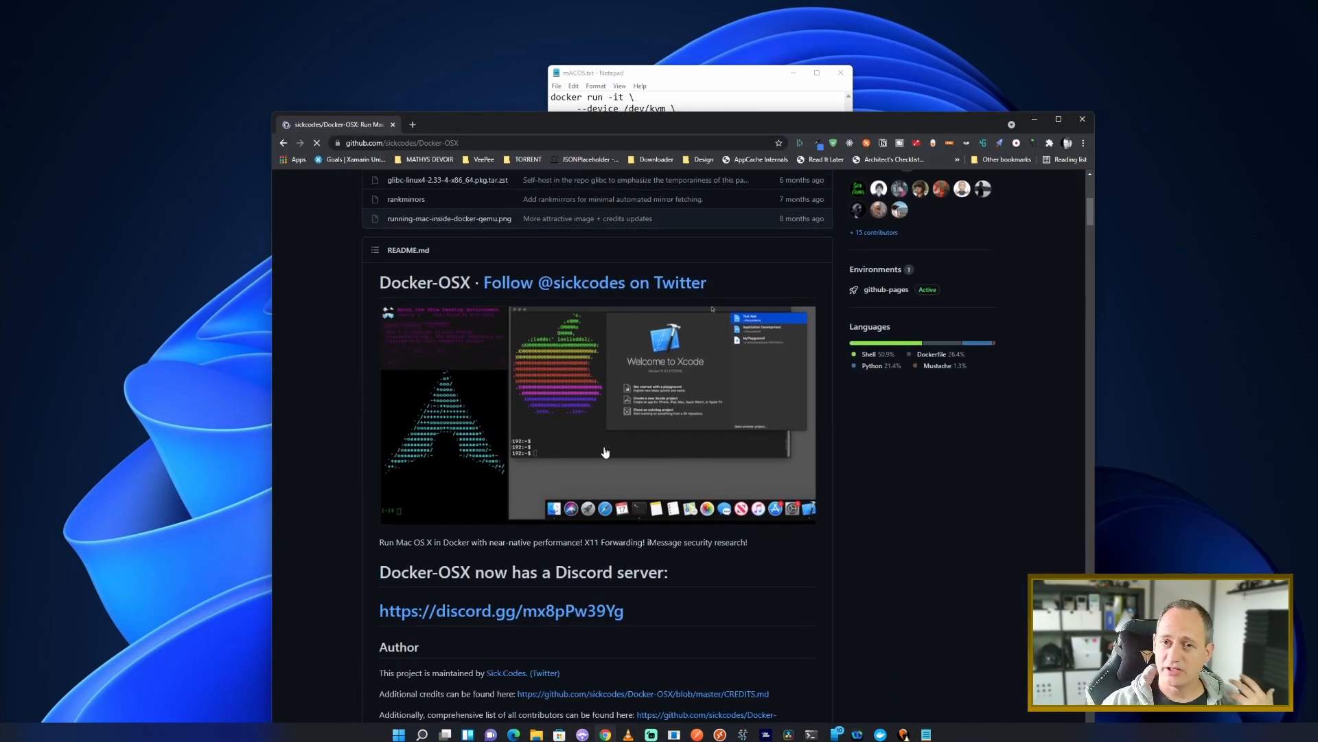
scroll(605, 451, "down", 10)
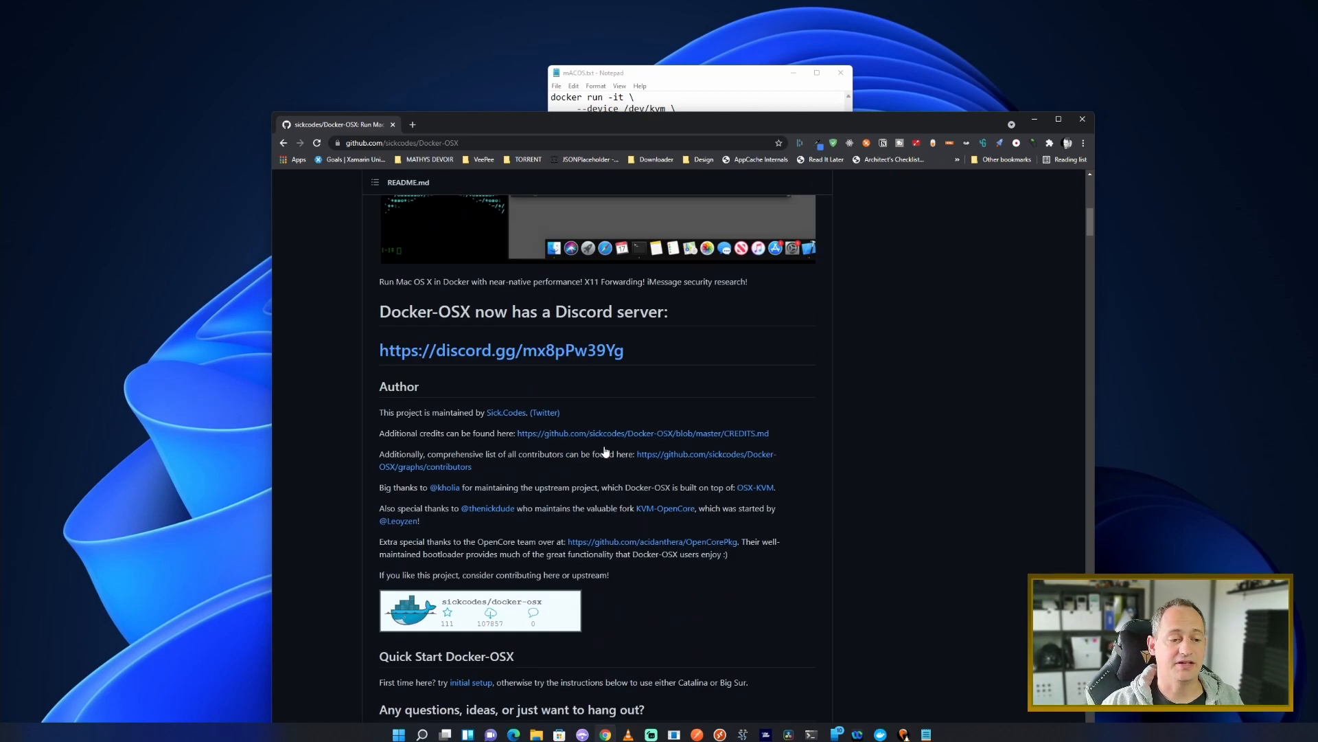
scroll(575, 457, "down", 1)
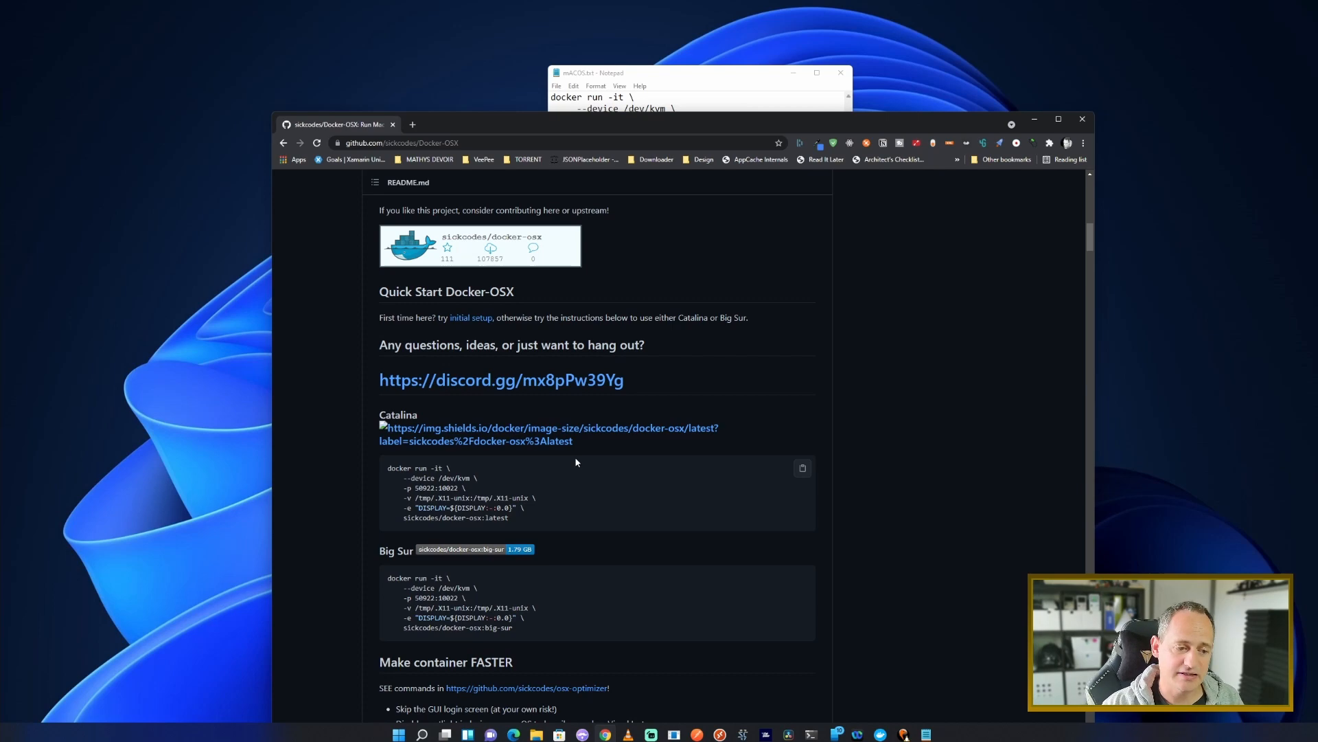
scroll(569, 460, "down", 3)
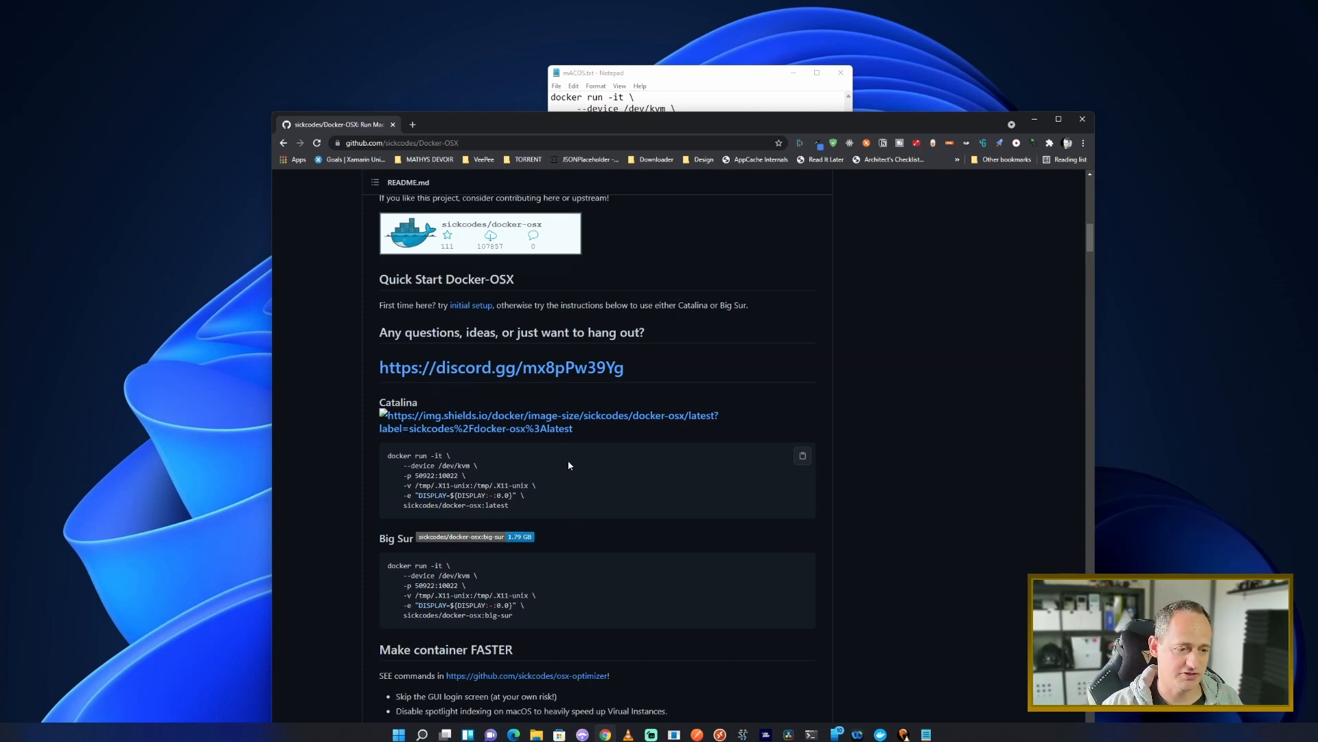
- Read on through the Docker-OSX README to the Generating serial numbers section and highlight its opening text
scroll(558, 431, "down", 5)
scroll(558, 430, "down", 15)
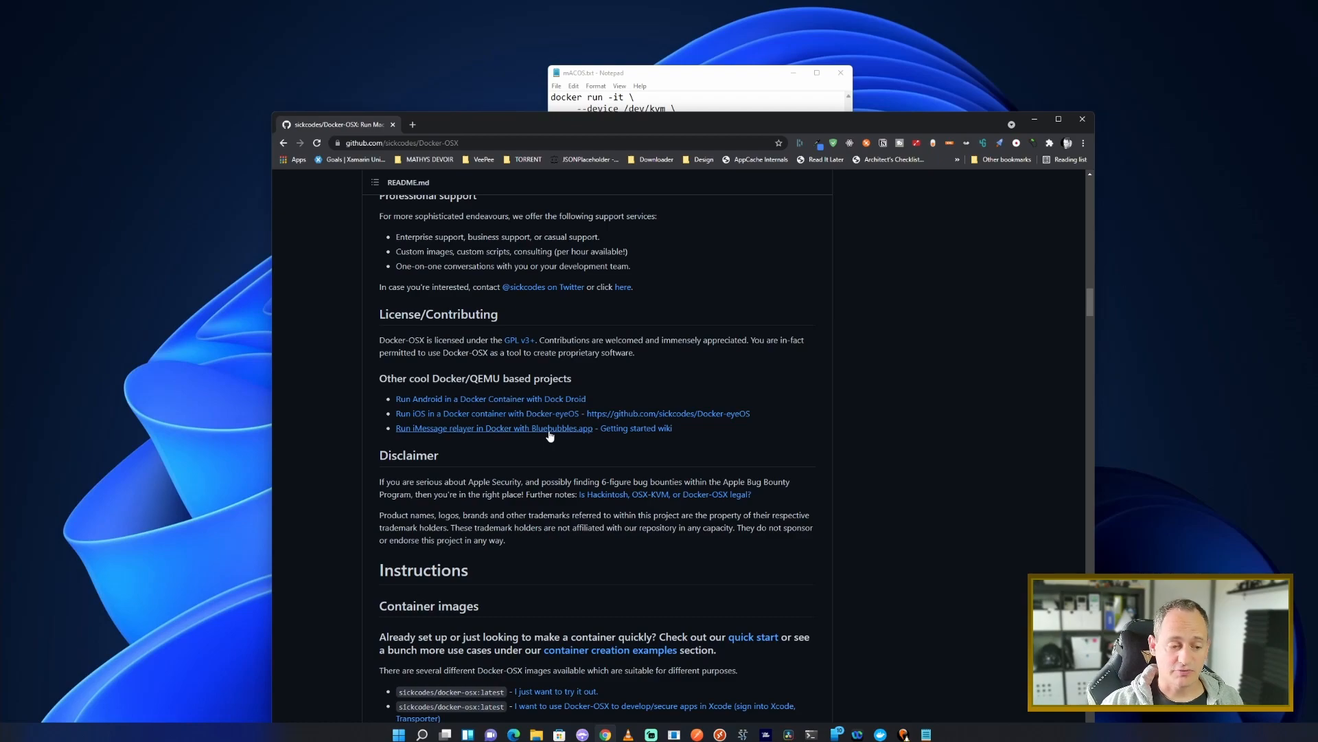
scroll(550, 435, "down", 20)
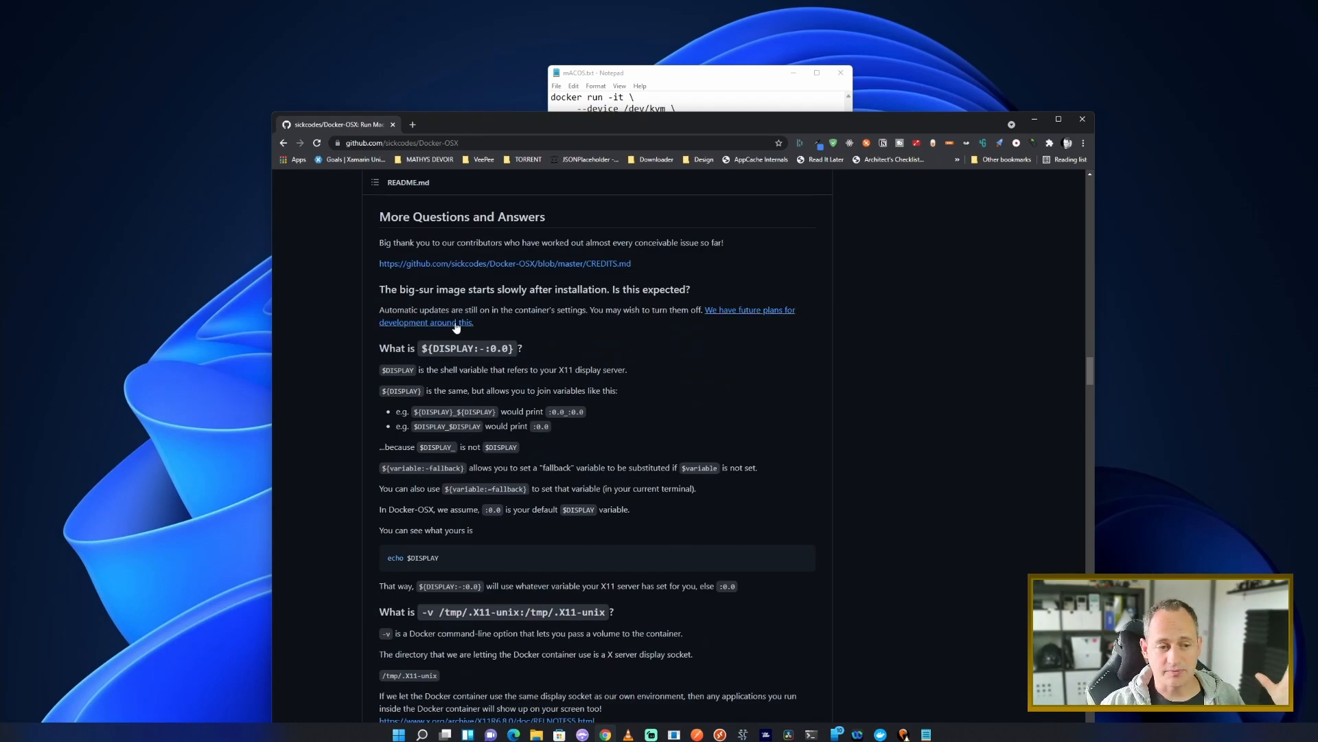
scroll(455, 327, "down", 20)
scroll(470, 337, "down", 20)
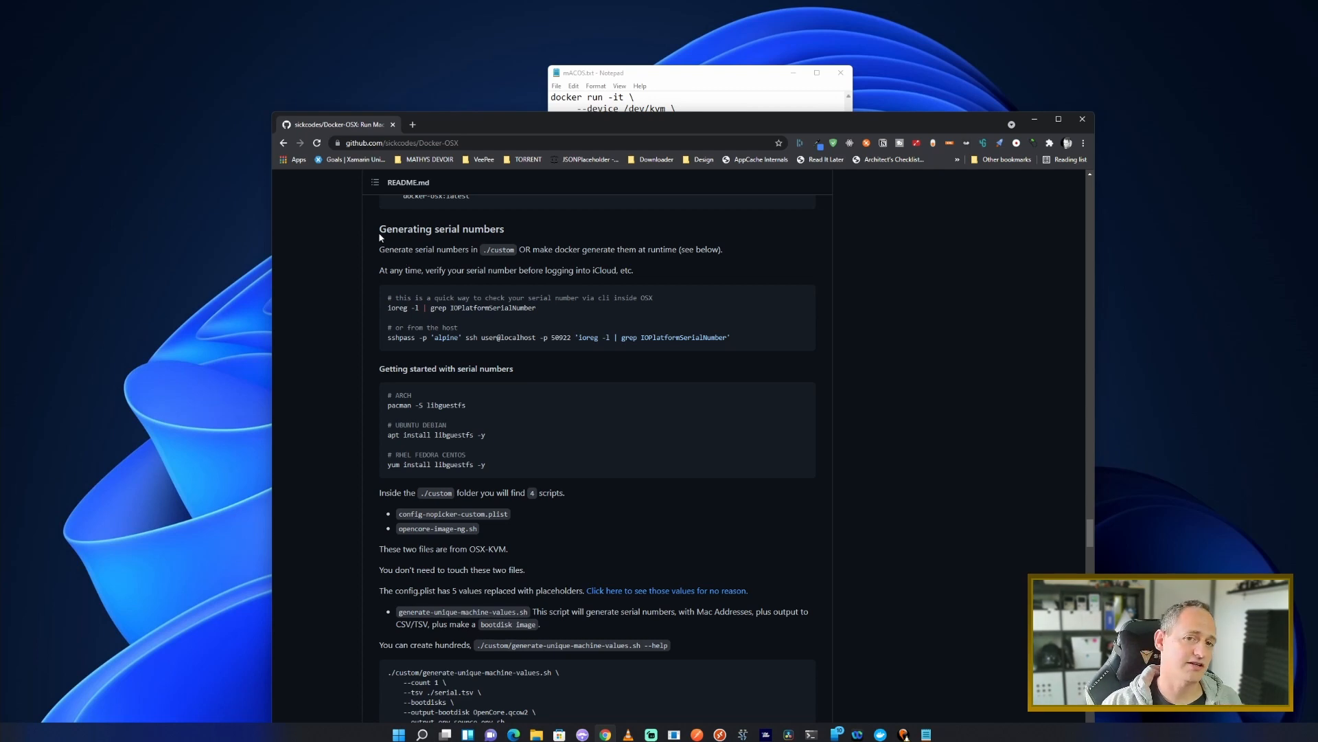
left_click_drag(379, 228, 603, 248)
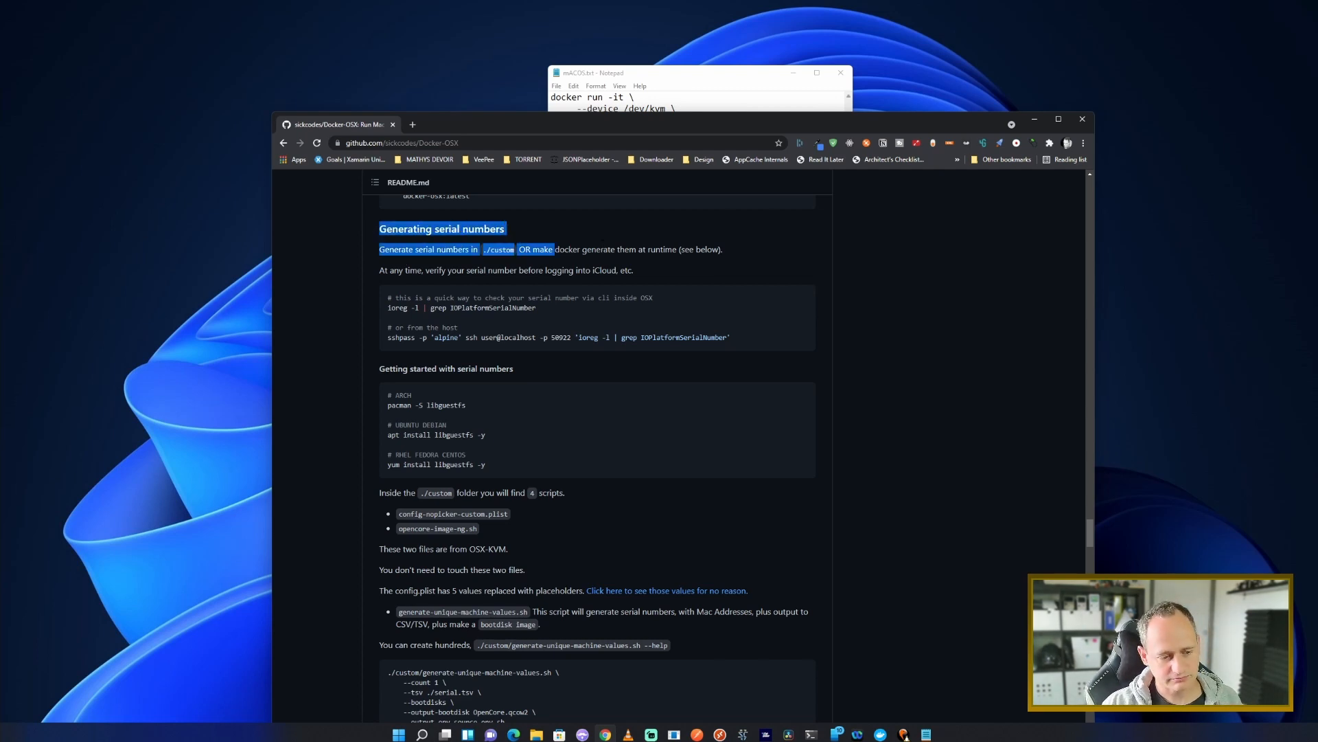
left_click(604, 249)
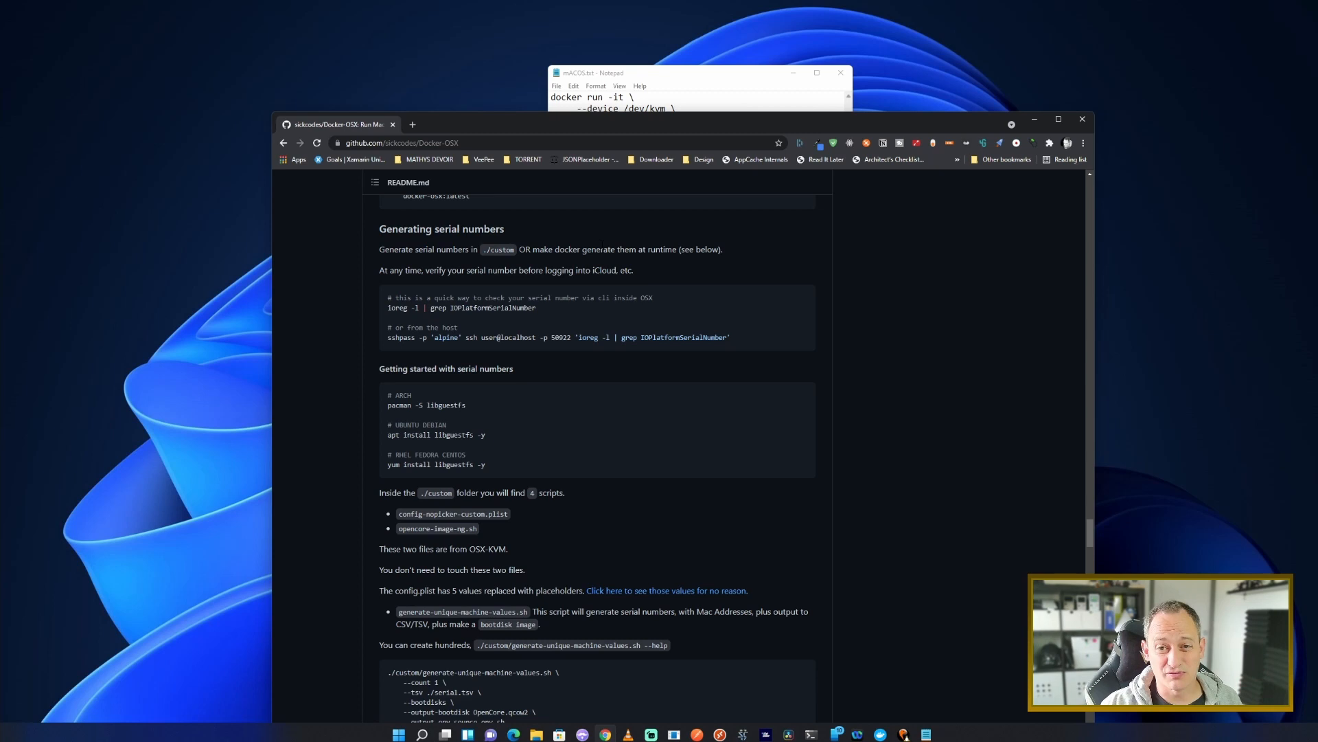